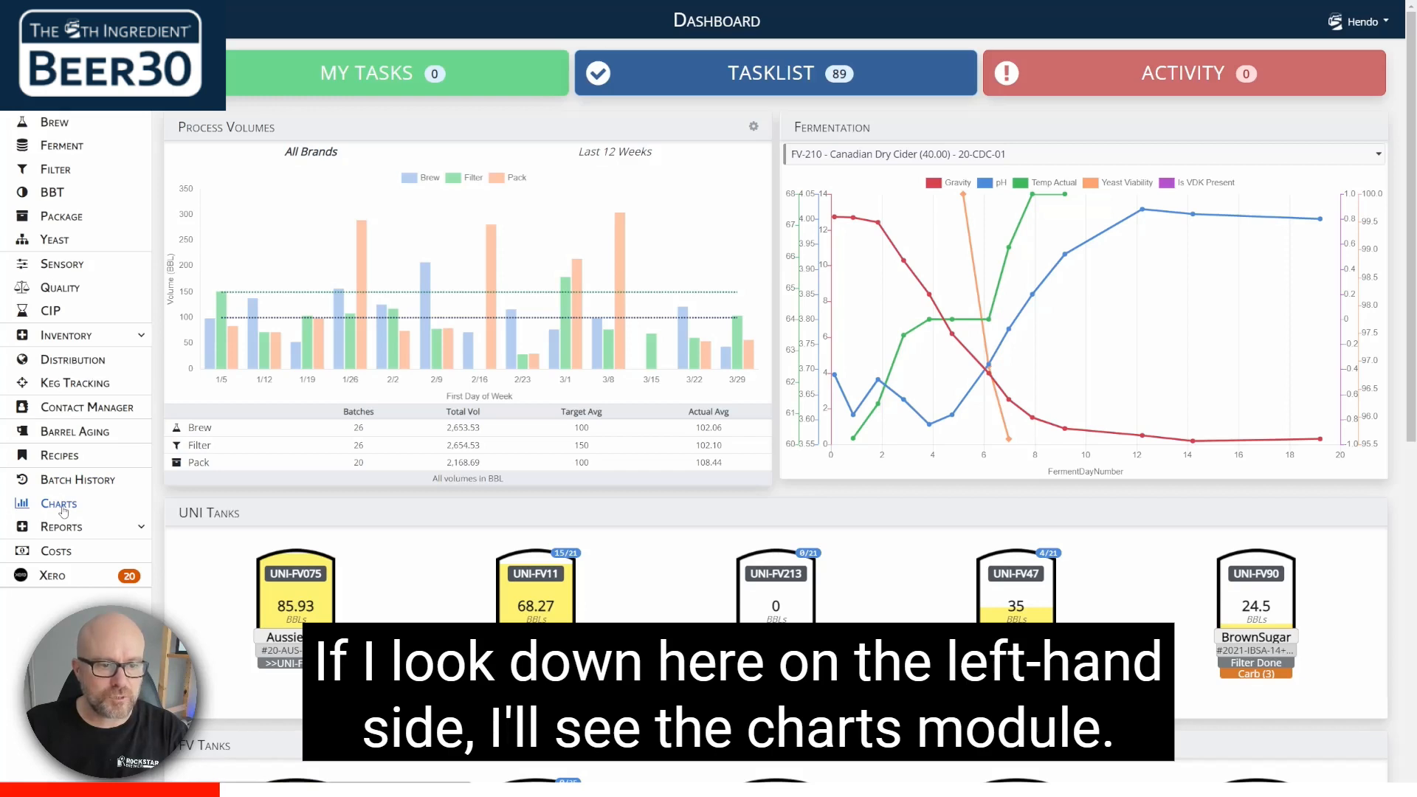
# Step: Open the charts module and choose the brand Cambodian Snake Venom IPA (40.00) with the Fermentation category
pyautogui.click(59, 504)
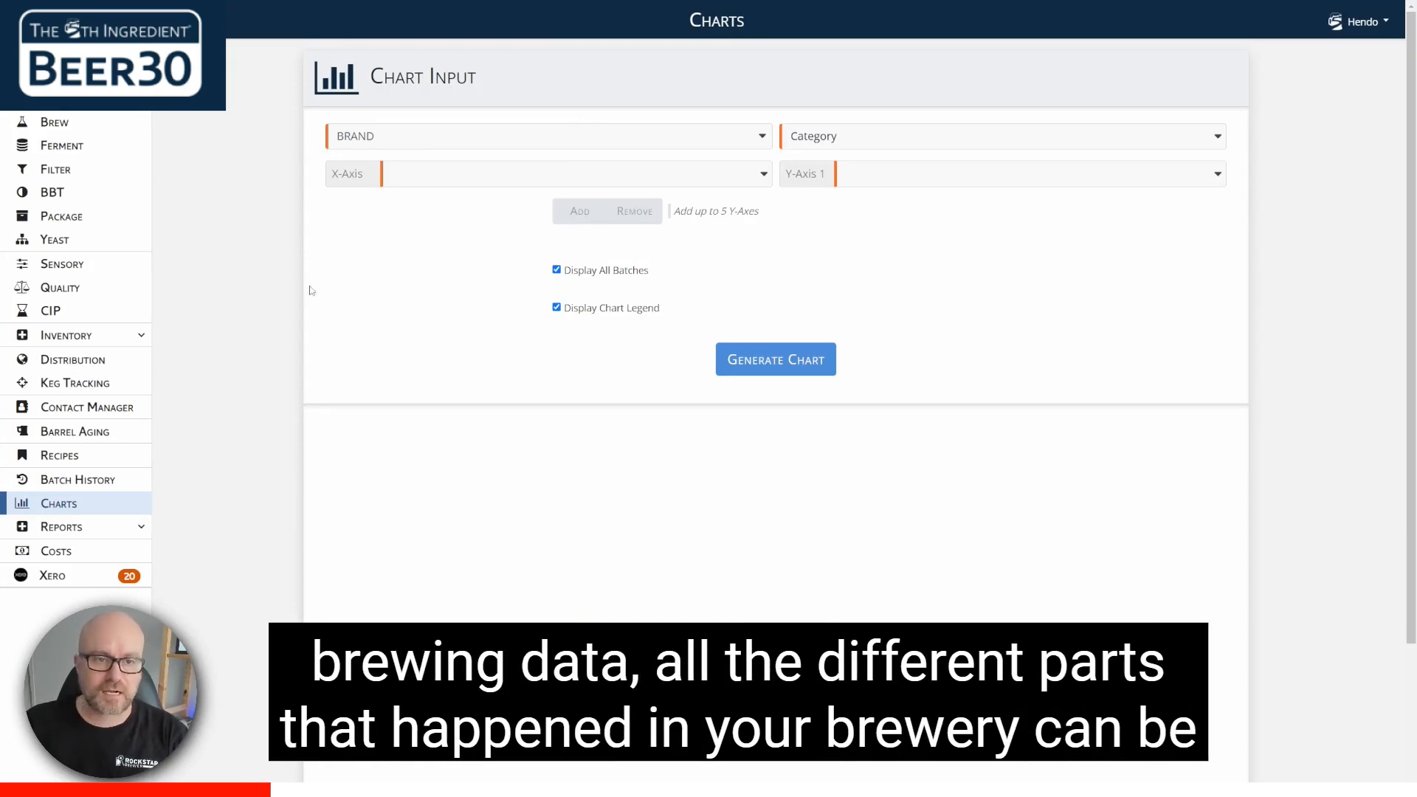
pyautogui.click(598, 147)
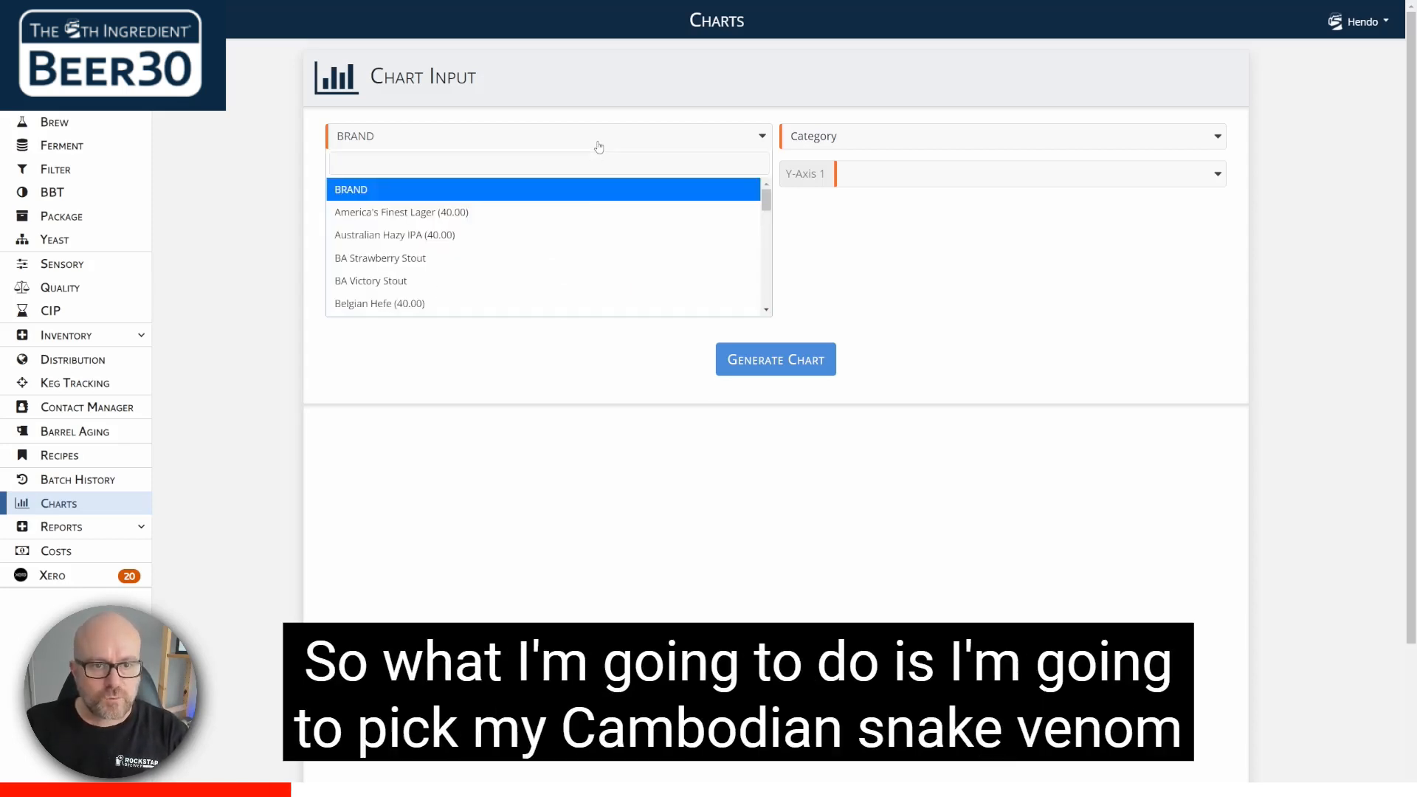
pyautogui.scroll(-2, 570, 233)
pyautogui.scroll(-3, 570, 233)
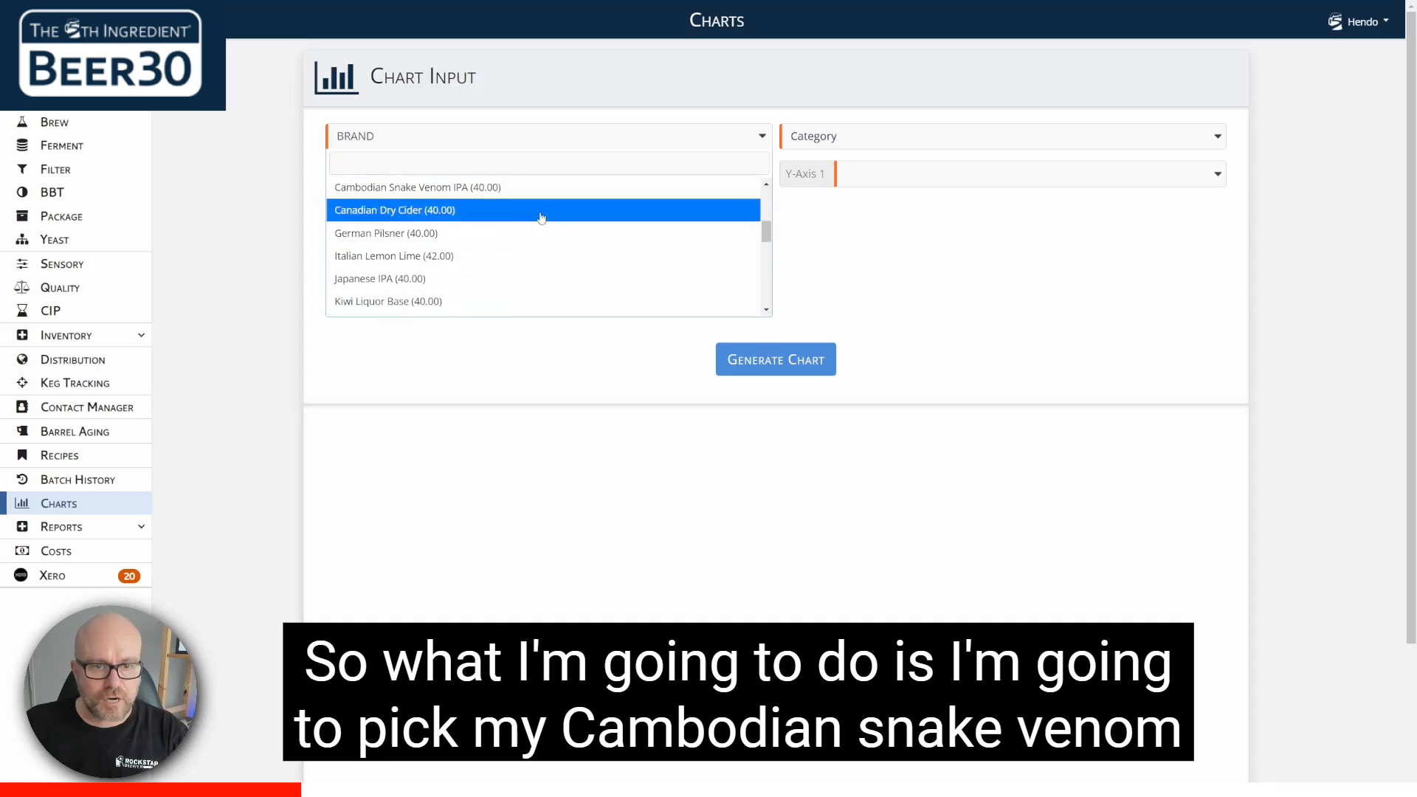
pyautogui.click(498, 191)
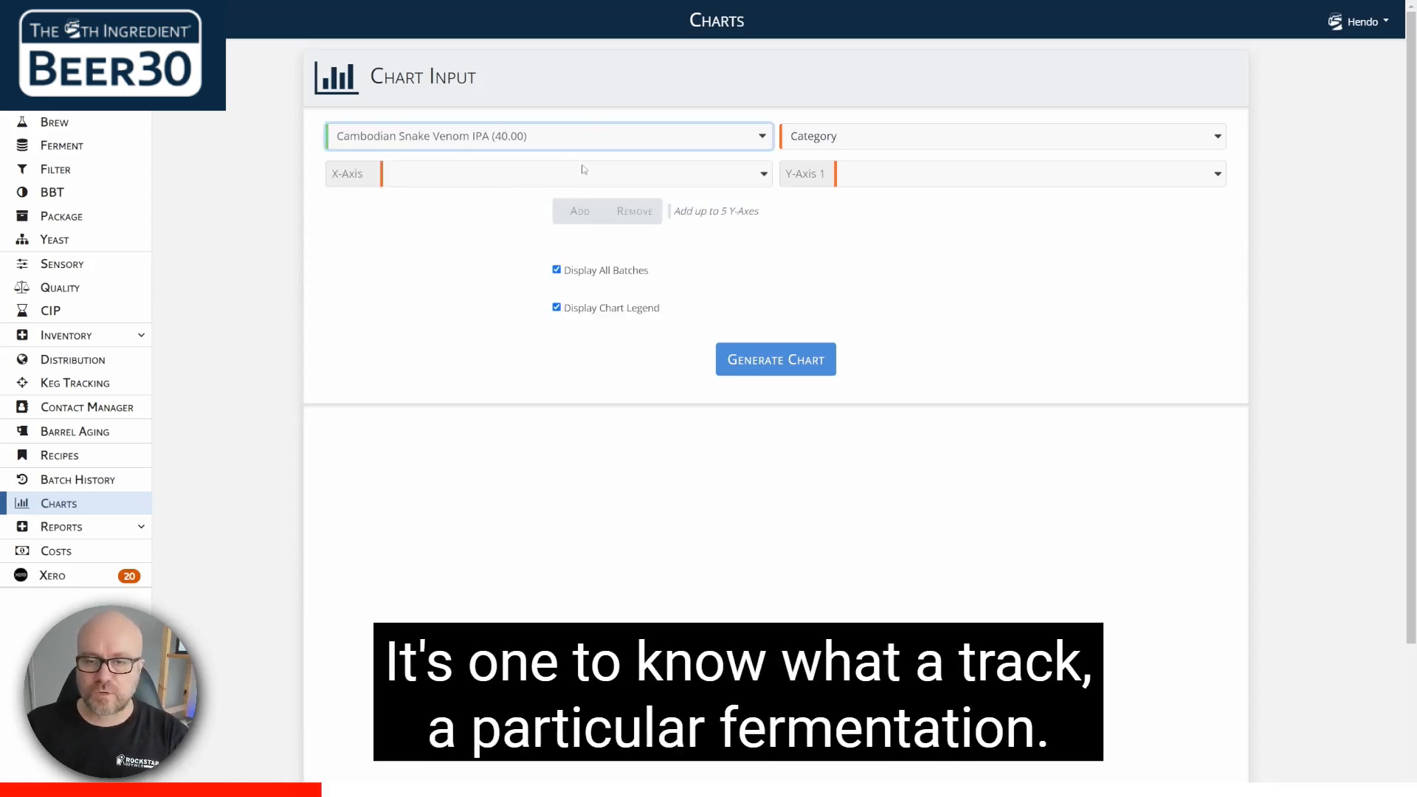
pyautogui.click(853, 142)
pyautogui.click(838, 189)
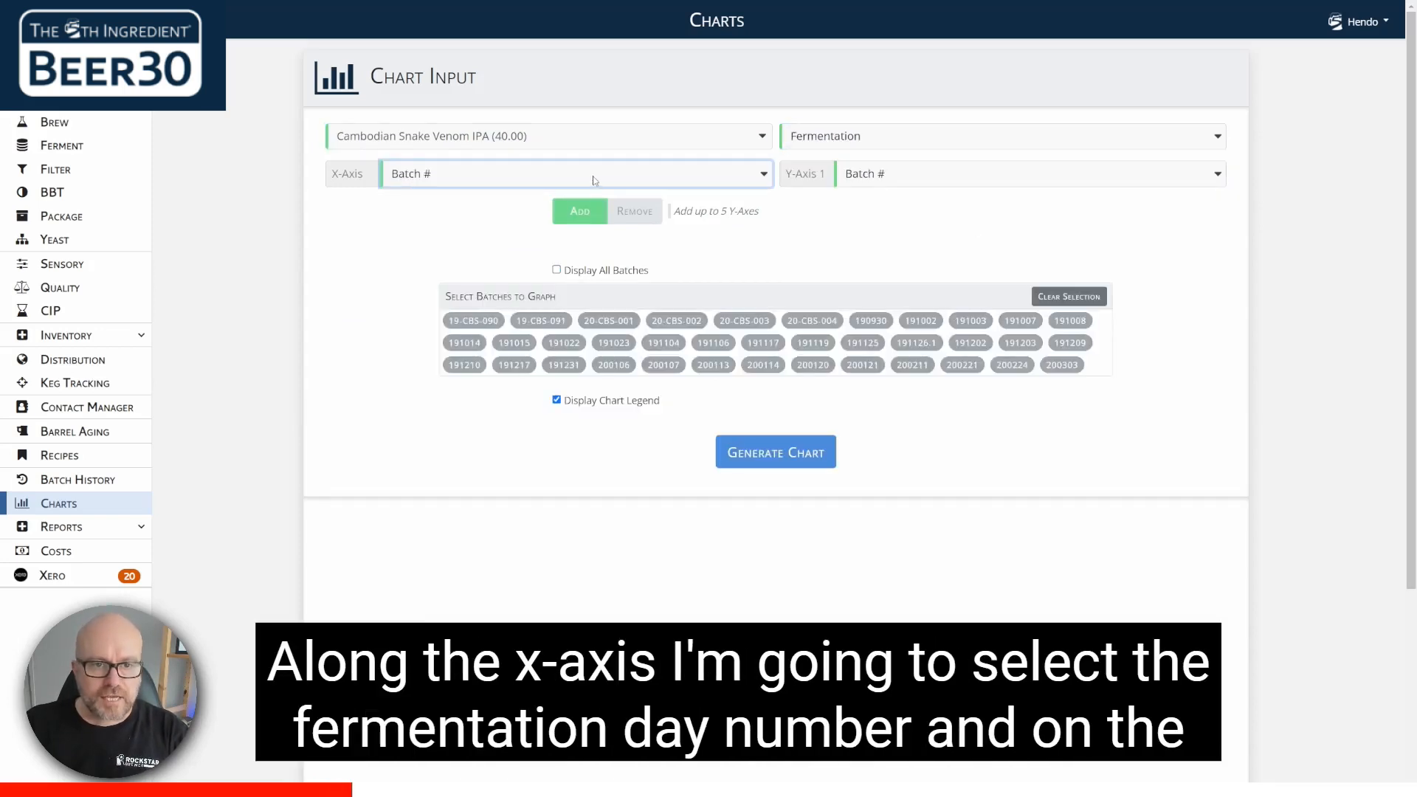
# Step: Set the chart's X-axis to Ferment Day Number and Y-Axis 1 to Gravity
pyautogui.click(493, 178)
pyautogui.click(492, 273)
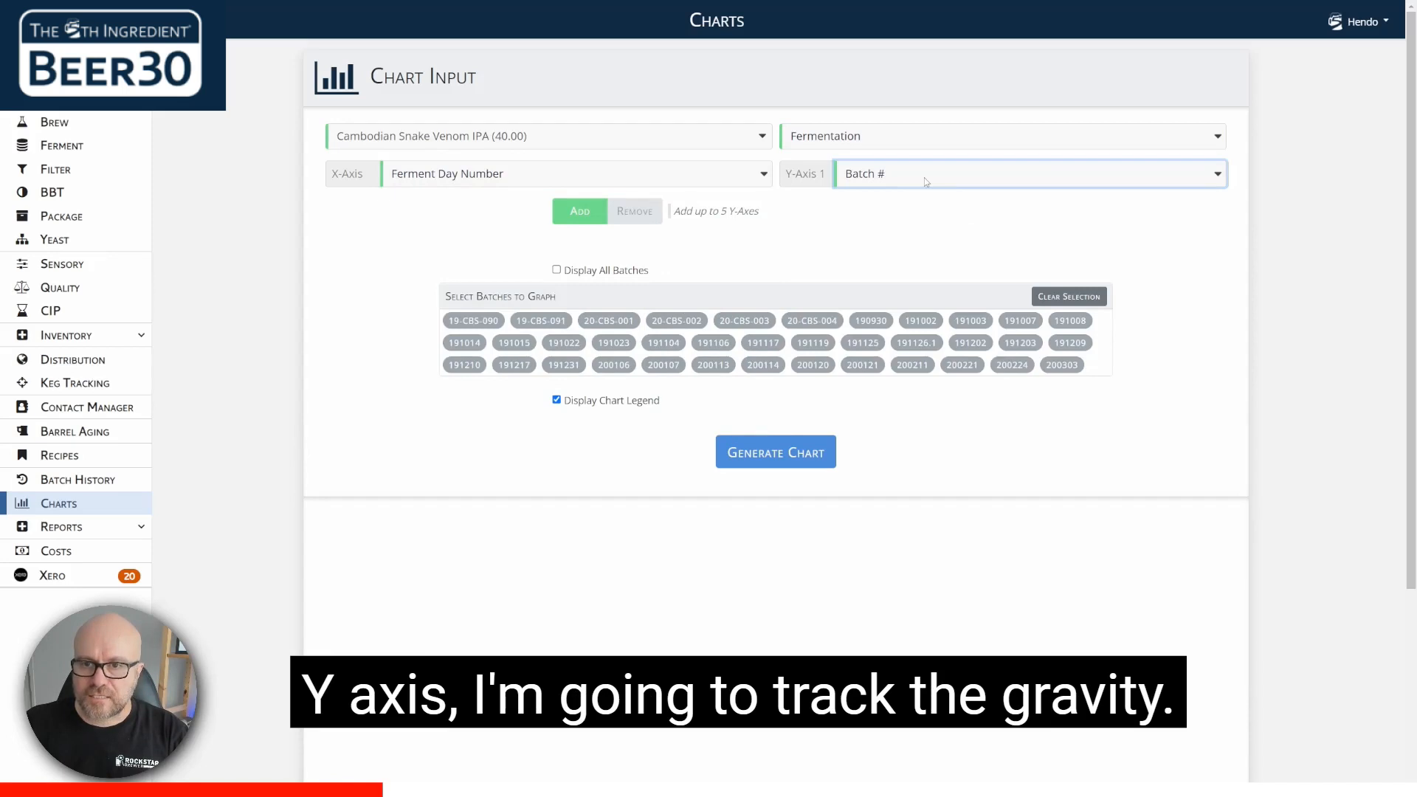
pyautogui.click(924, 177)
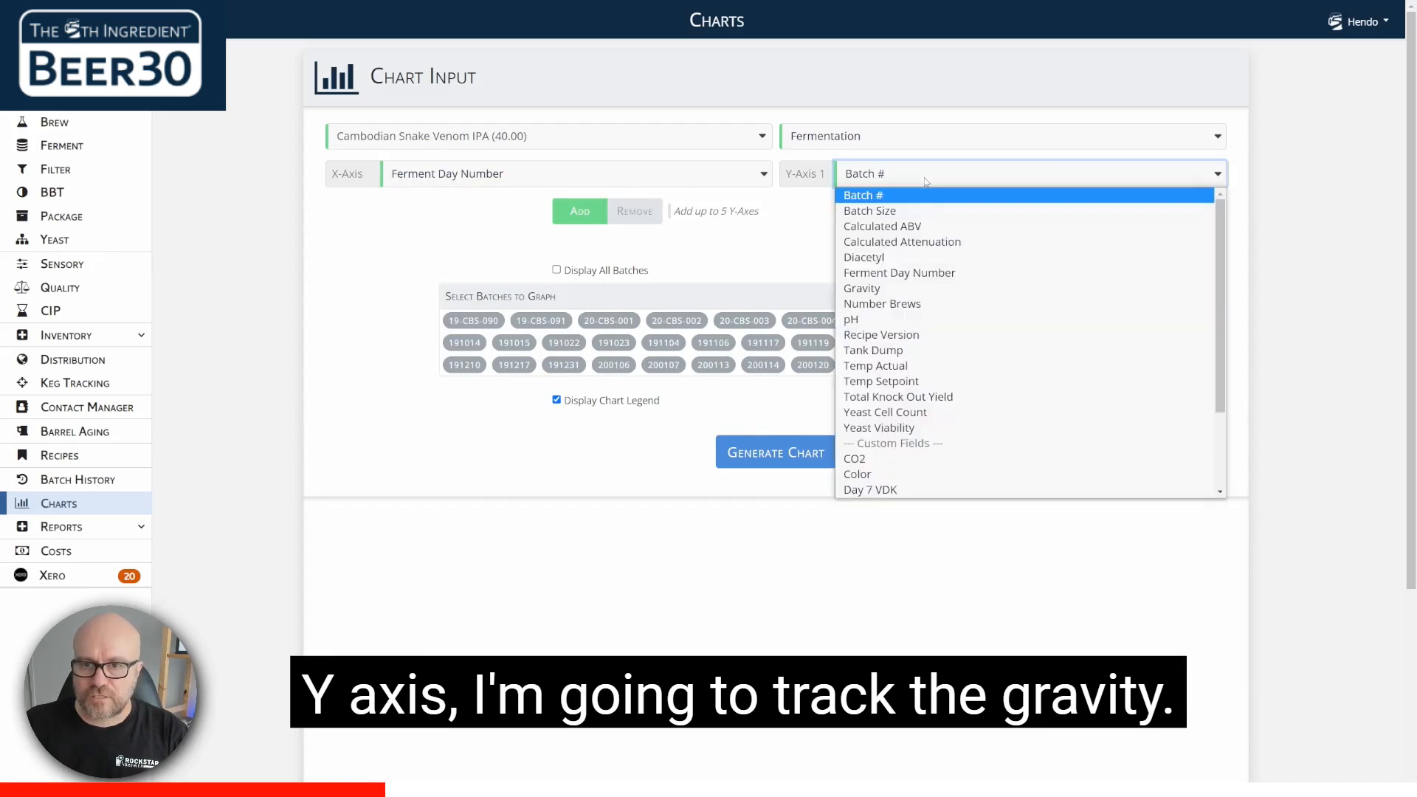
pyautogui.click(922, 288)
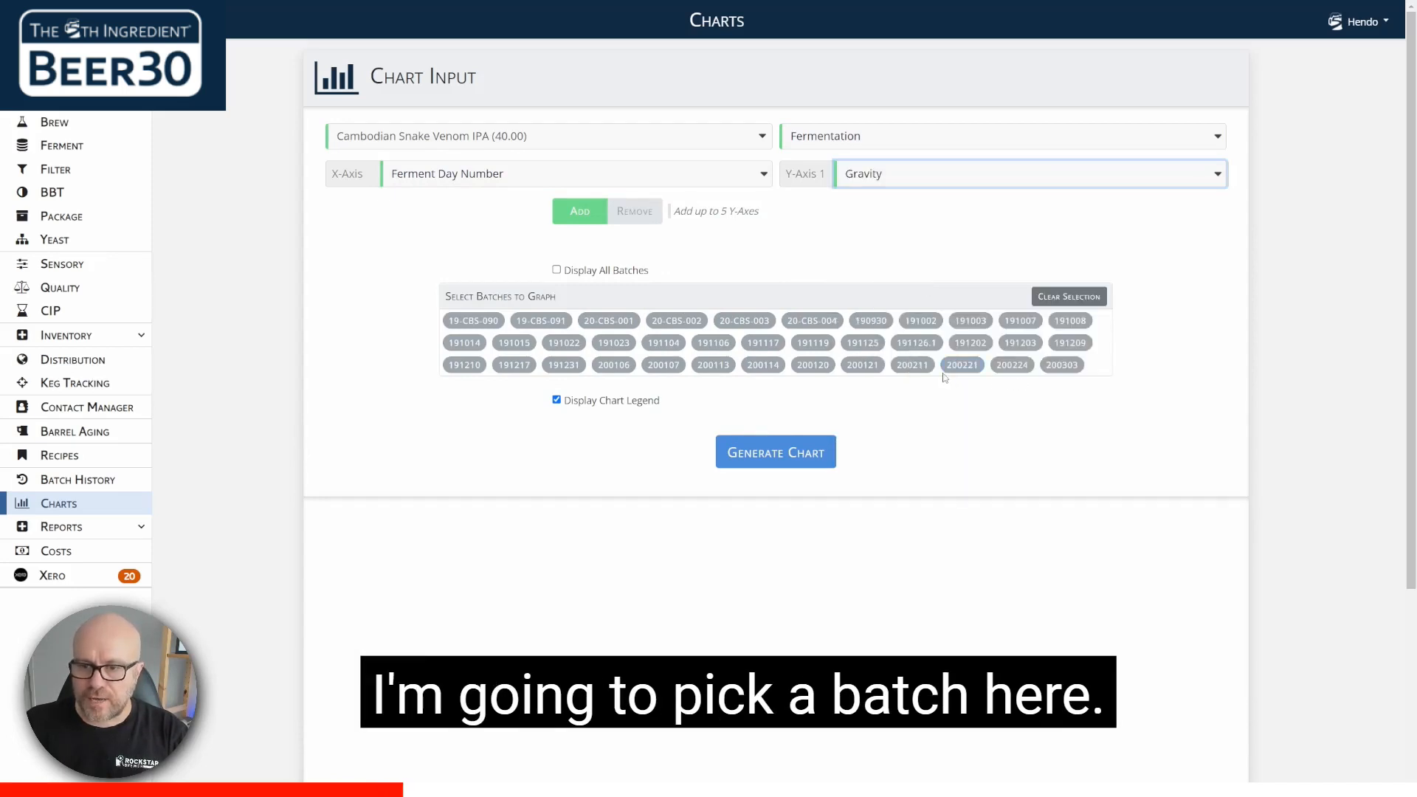
# Step: Select batch 200211 and generate its fermentation gravity chart
pyautogui.click(914, 365)
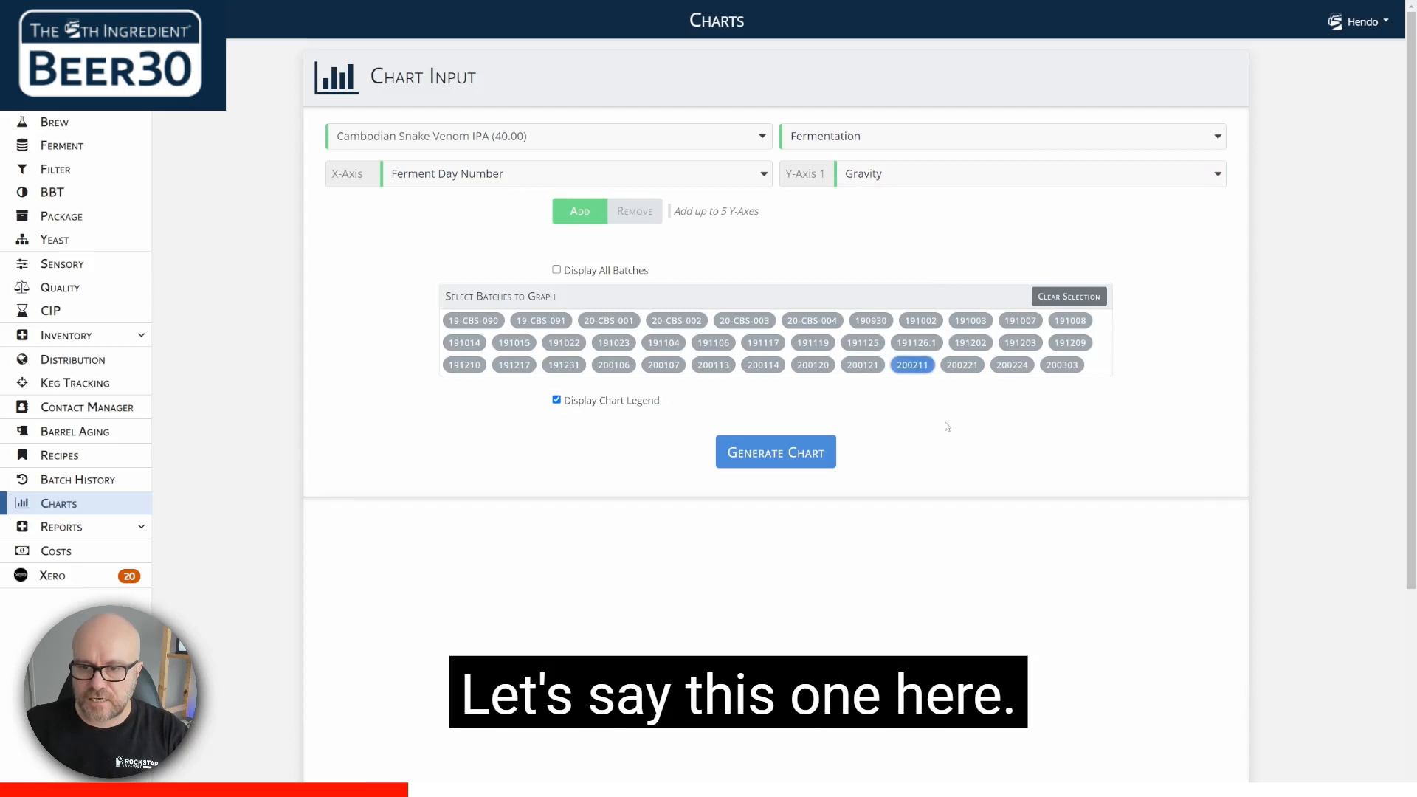
pyautogui.click(779, 457)
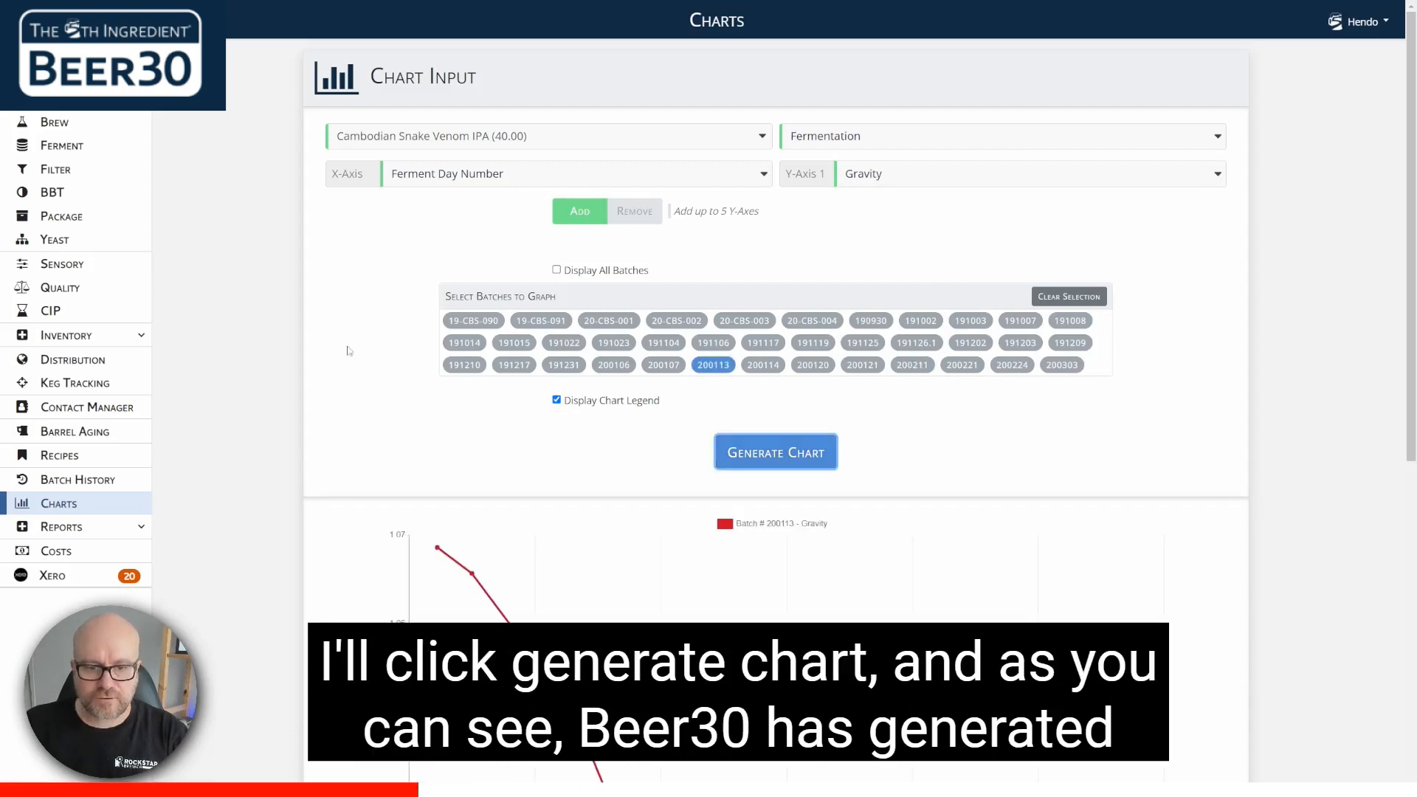
pyautogui.scroll(-4, 342, 298)
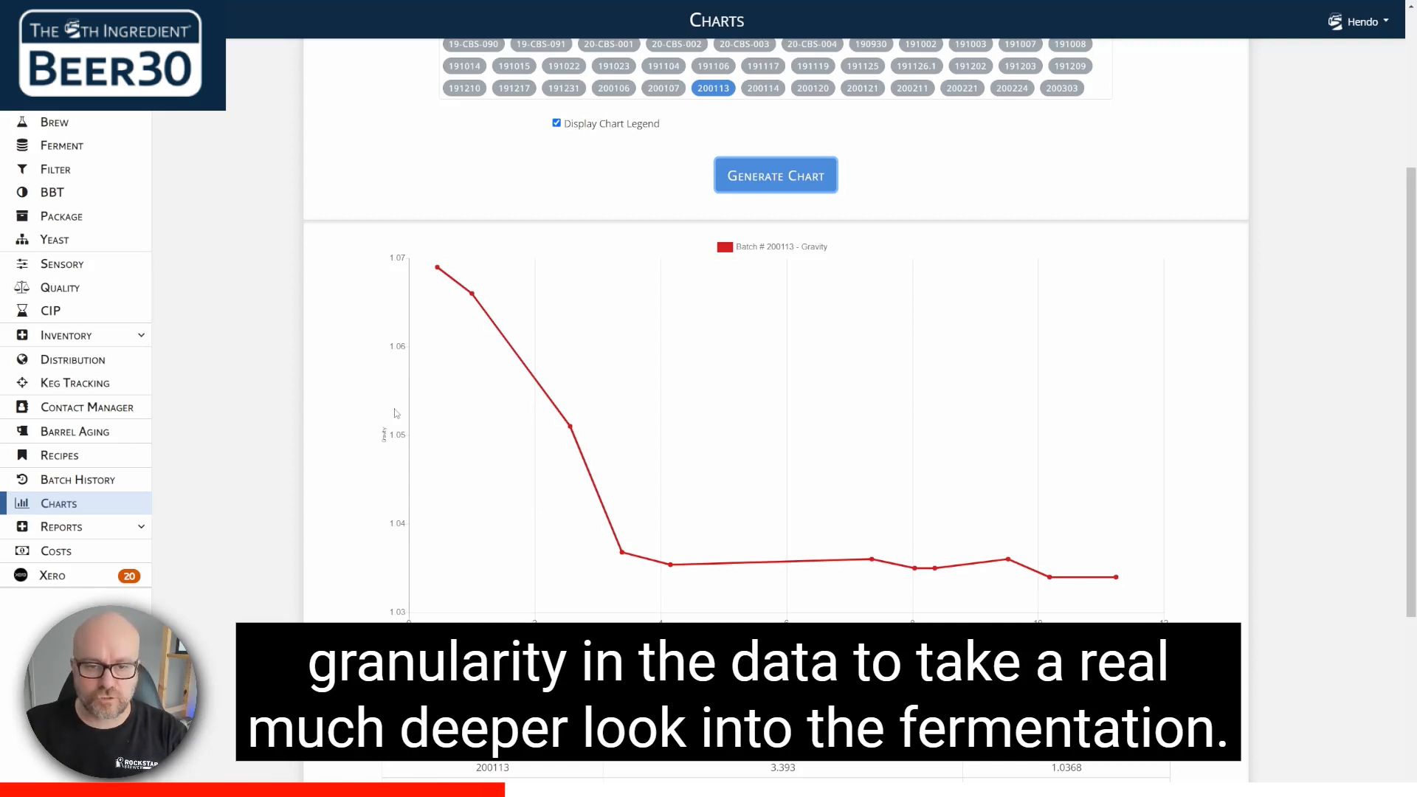
# Step: Add a second Y-axis to the chart input and set it to pH
pyautogui.scroll(4, 445, 410)
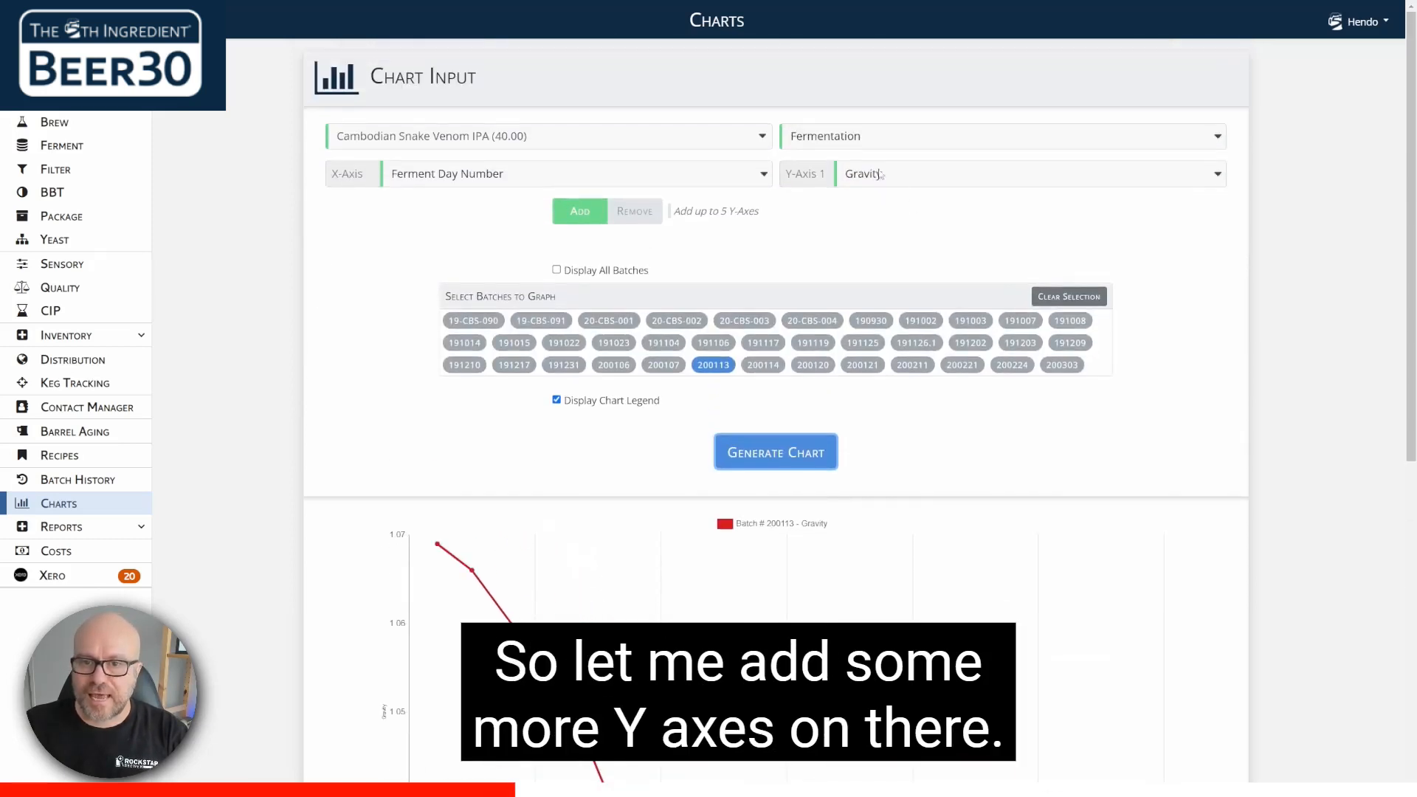
pyautogui.click(574, 219)
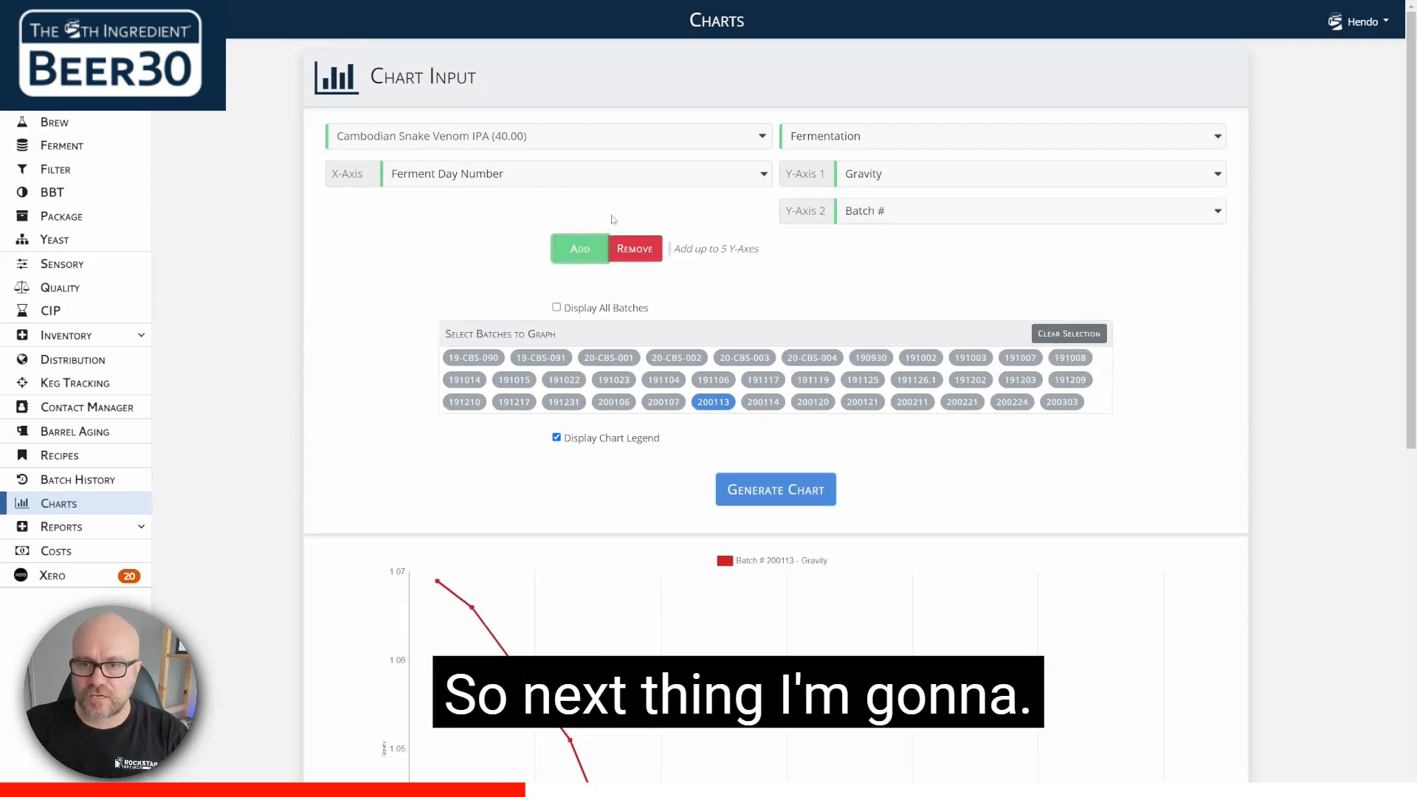
pyautogui.click(966, 215)
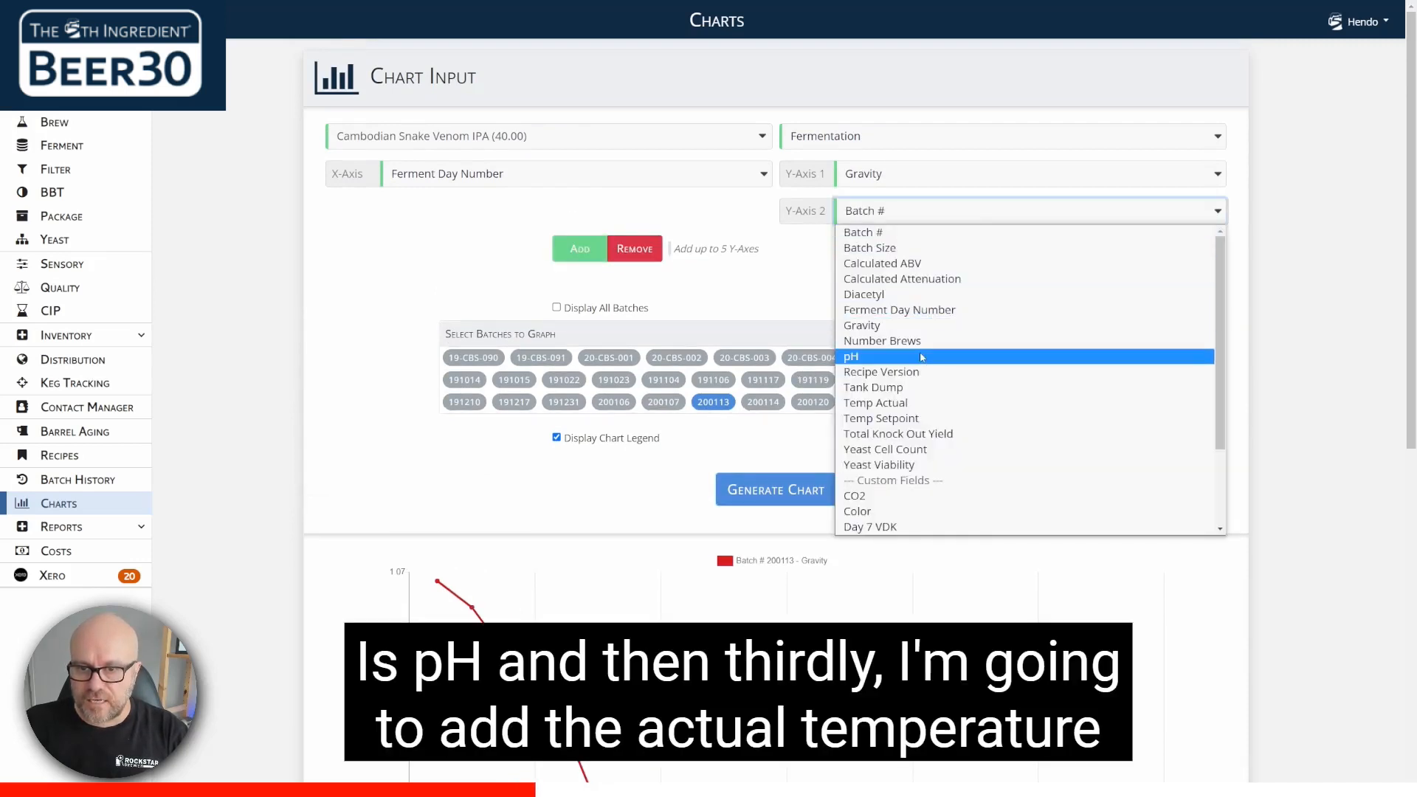
pyautogui.click(919, 356)
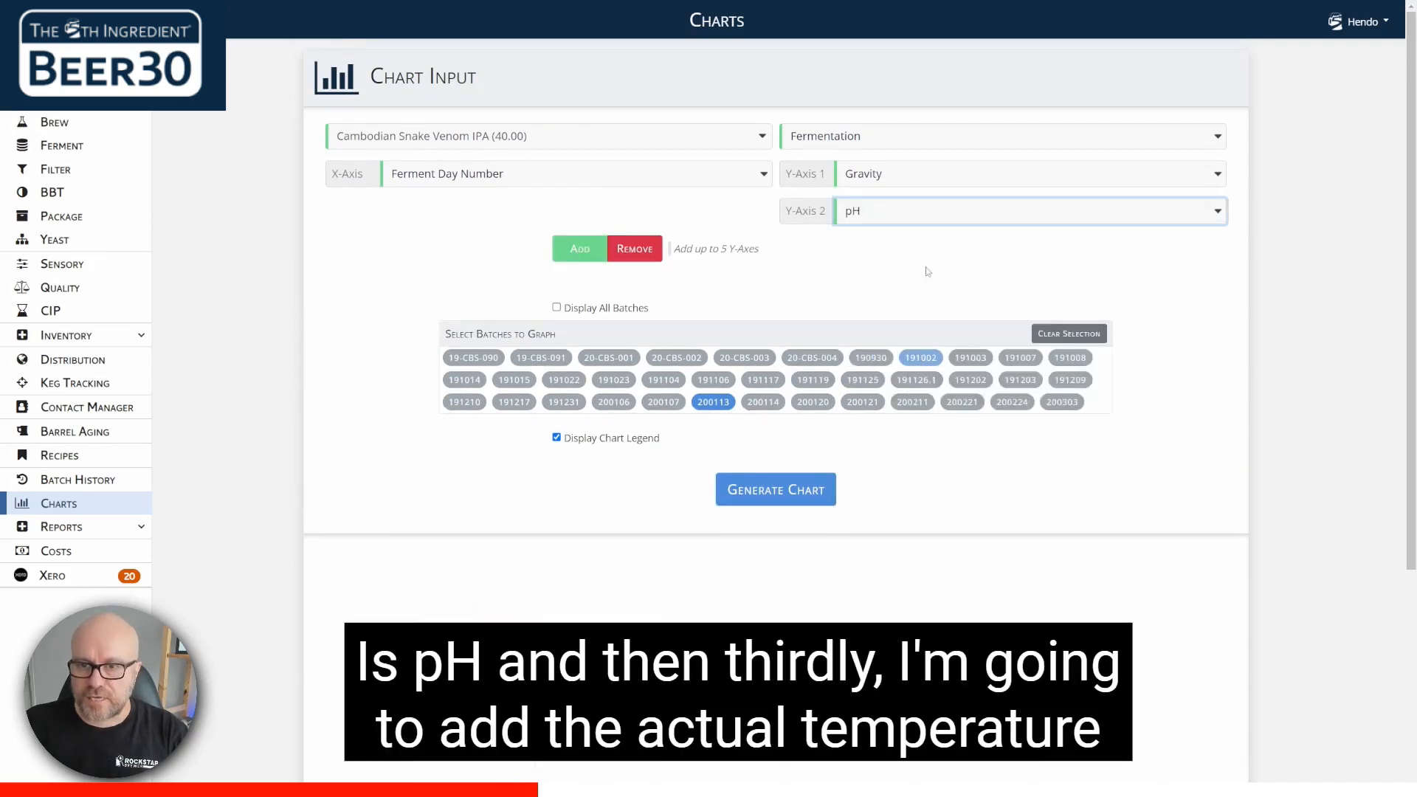
# Step: Add a third Y-axis set to Temp Actual and regenerate the chart for batch 200113
pyautogui.click(565, 256)
pyautogui.click(985, 254)
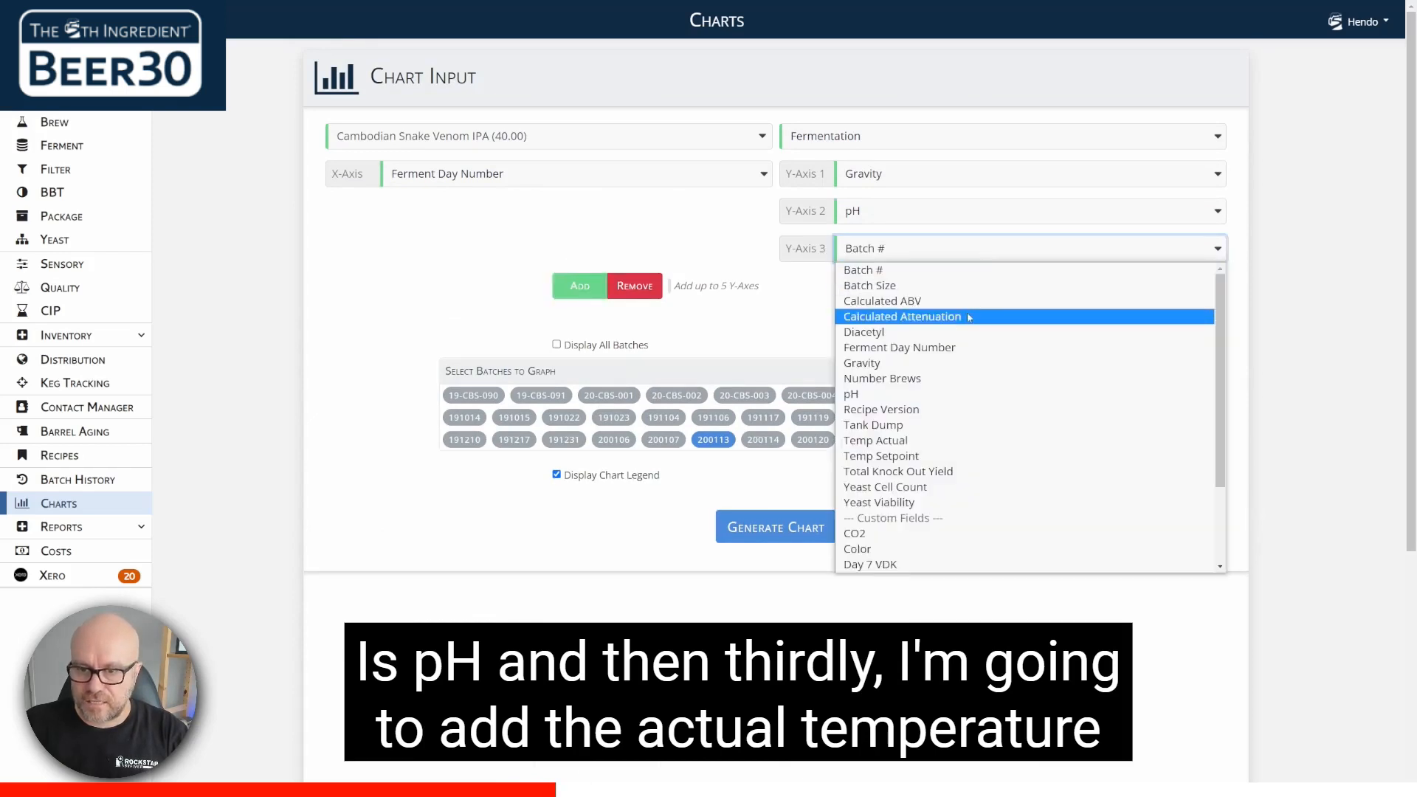
pyautogui.click(942, 442)
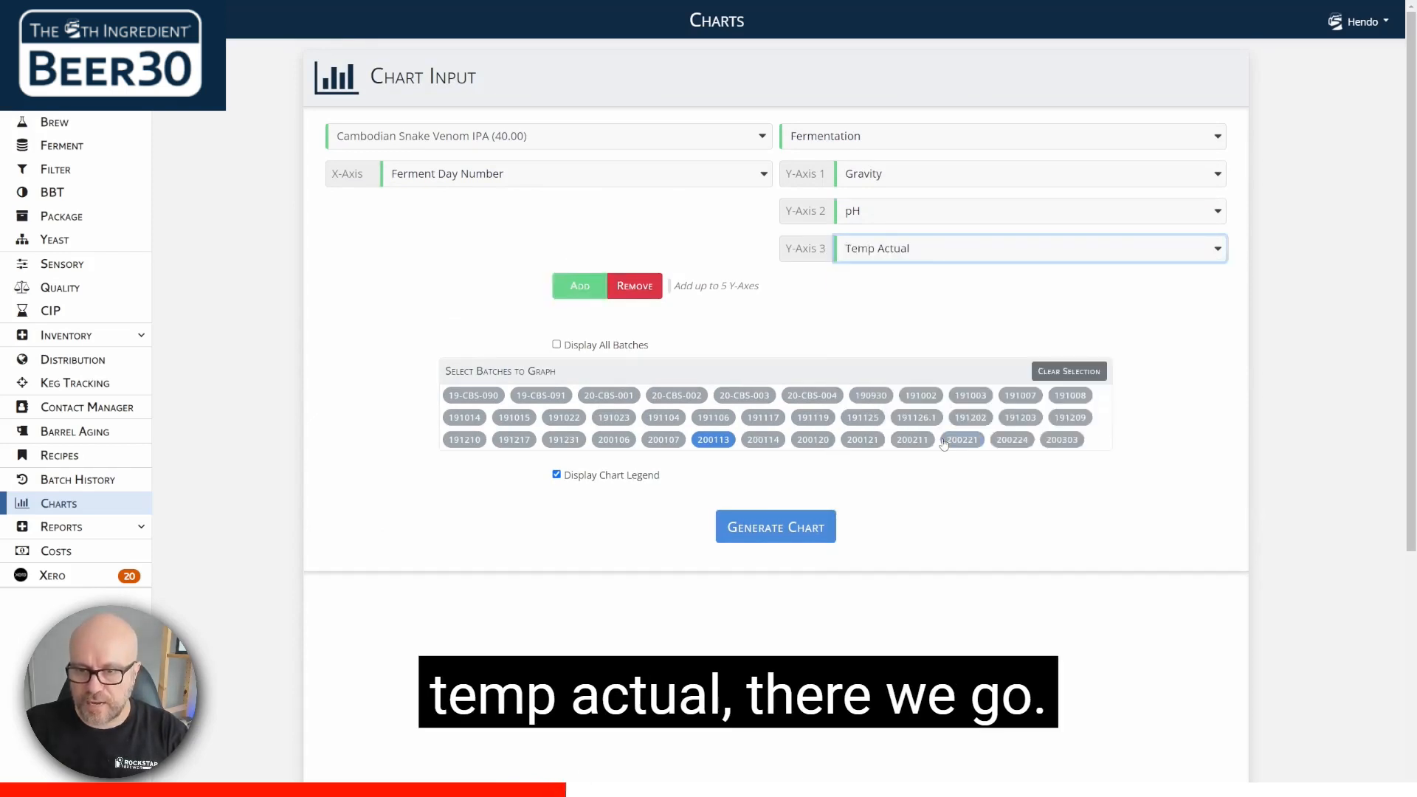
pyautogui.click(793, 525)
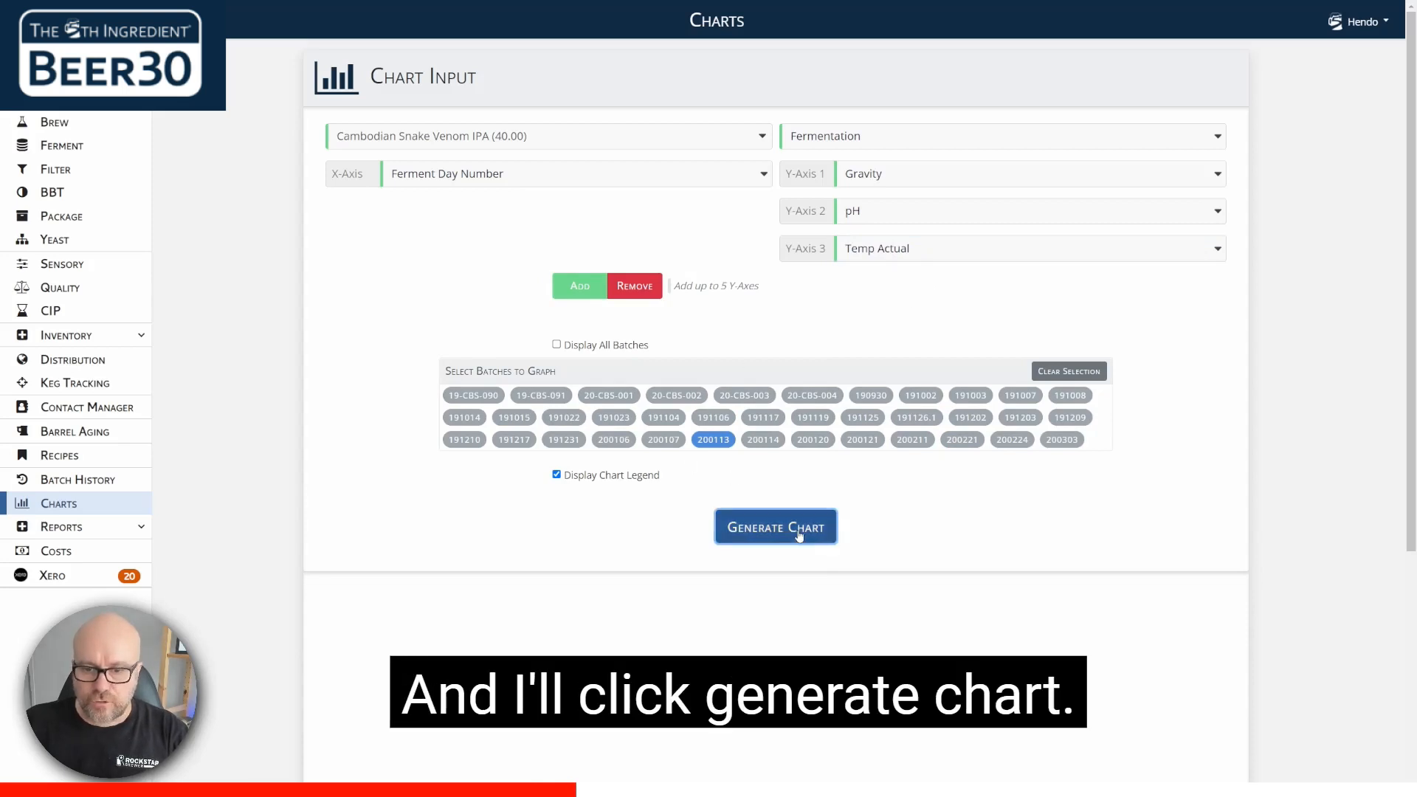
pyautogui.scroll(-5, 443, 473)
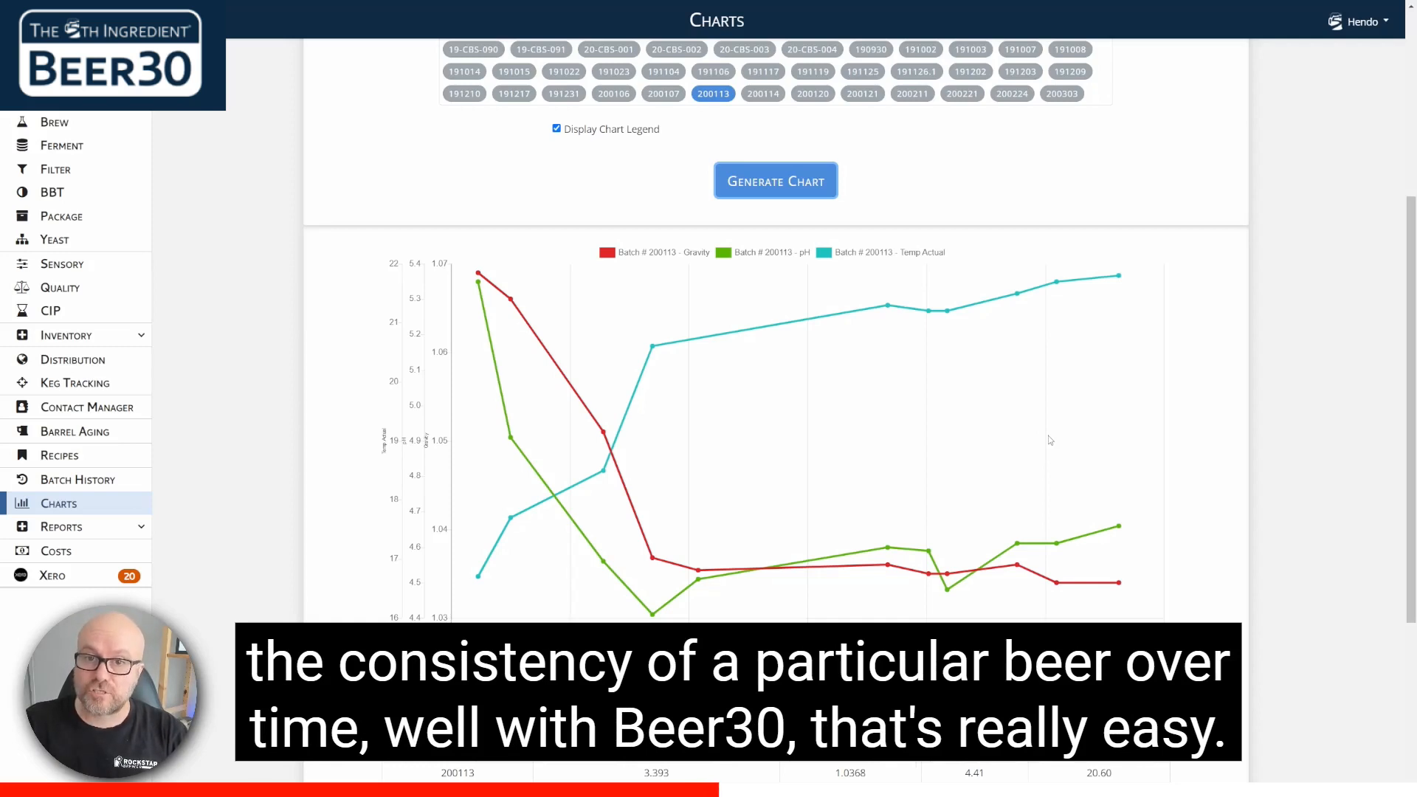
# Step: Remove Y-axes 2 and 3 so only Gravity is charted
pyautogui.scroll(5, 1049, 440)
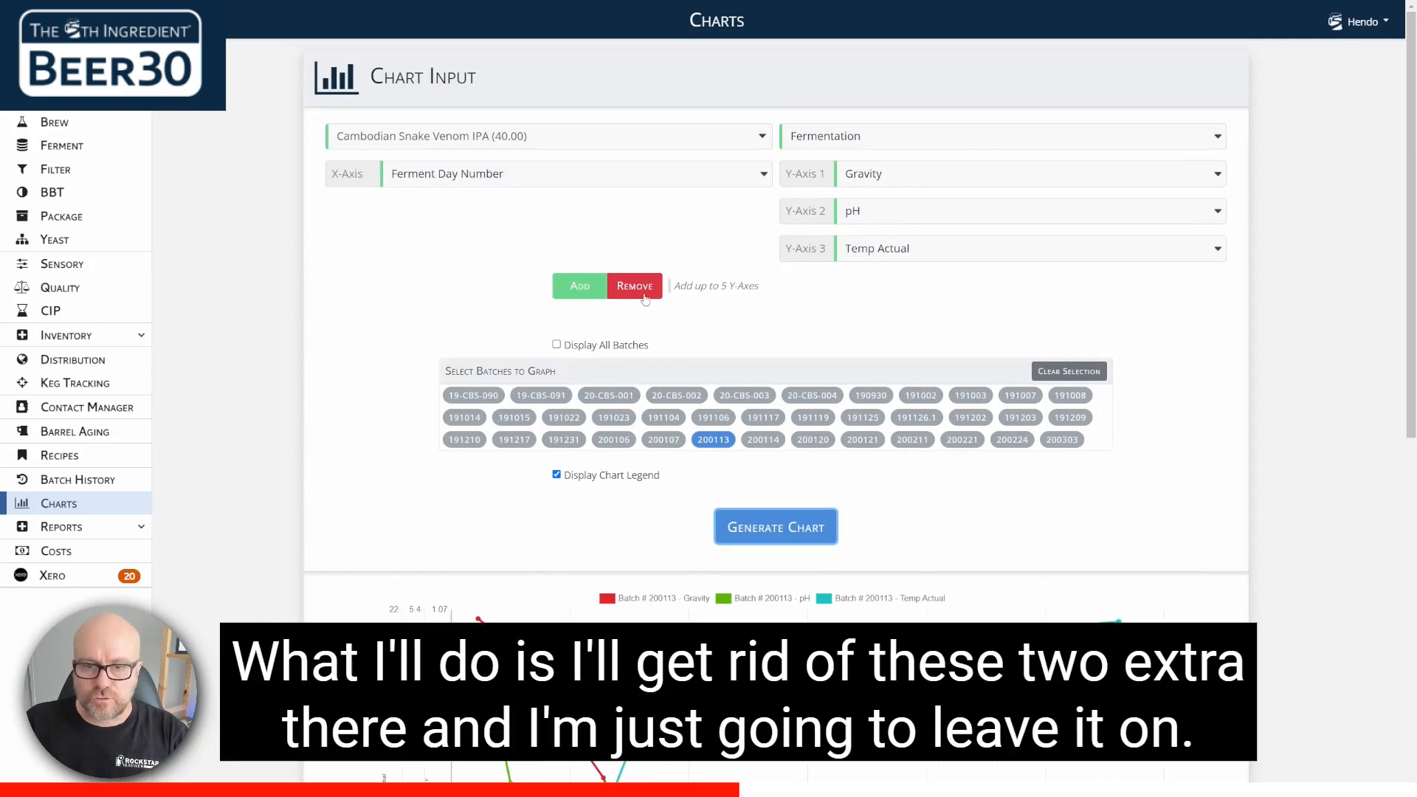
pyautogui.click(645, 295)
pyautogui.click(644, 251)
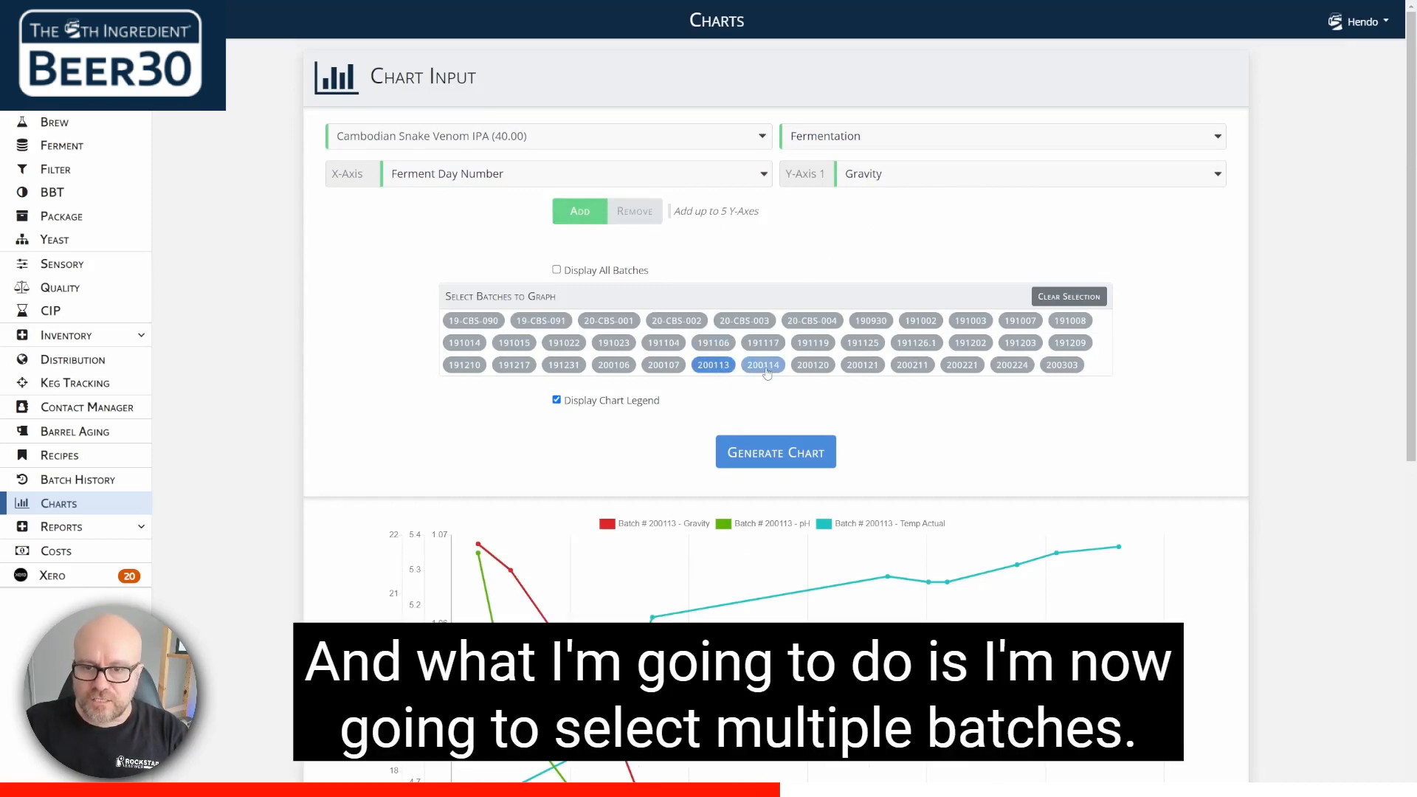
# Step: Add batches 200114, 200120, 200121, 200211 and 200107 to the selection and generate the gravity comparison chart
pyautogui.click(763, 364)
pyautogui.click(812, 364)
pyautogui.click(862, 364)
pyautogui.click(913, 364)
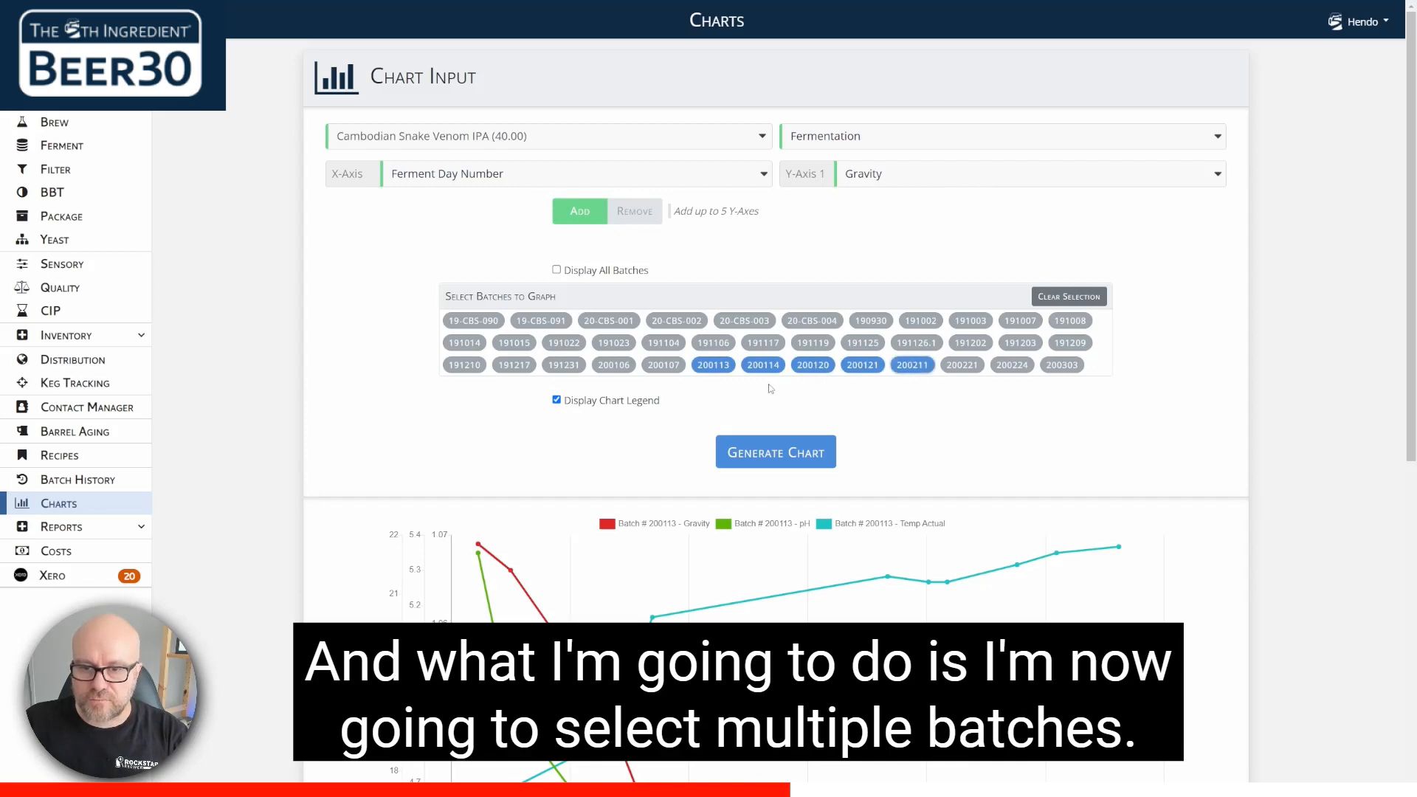
pyautogui.click(663, 367)
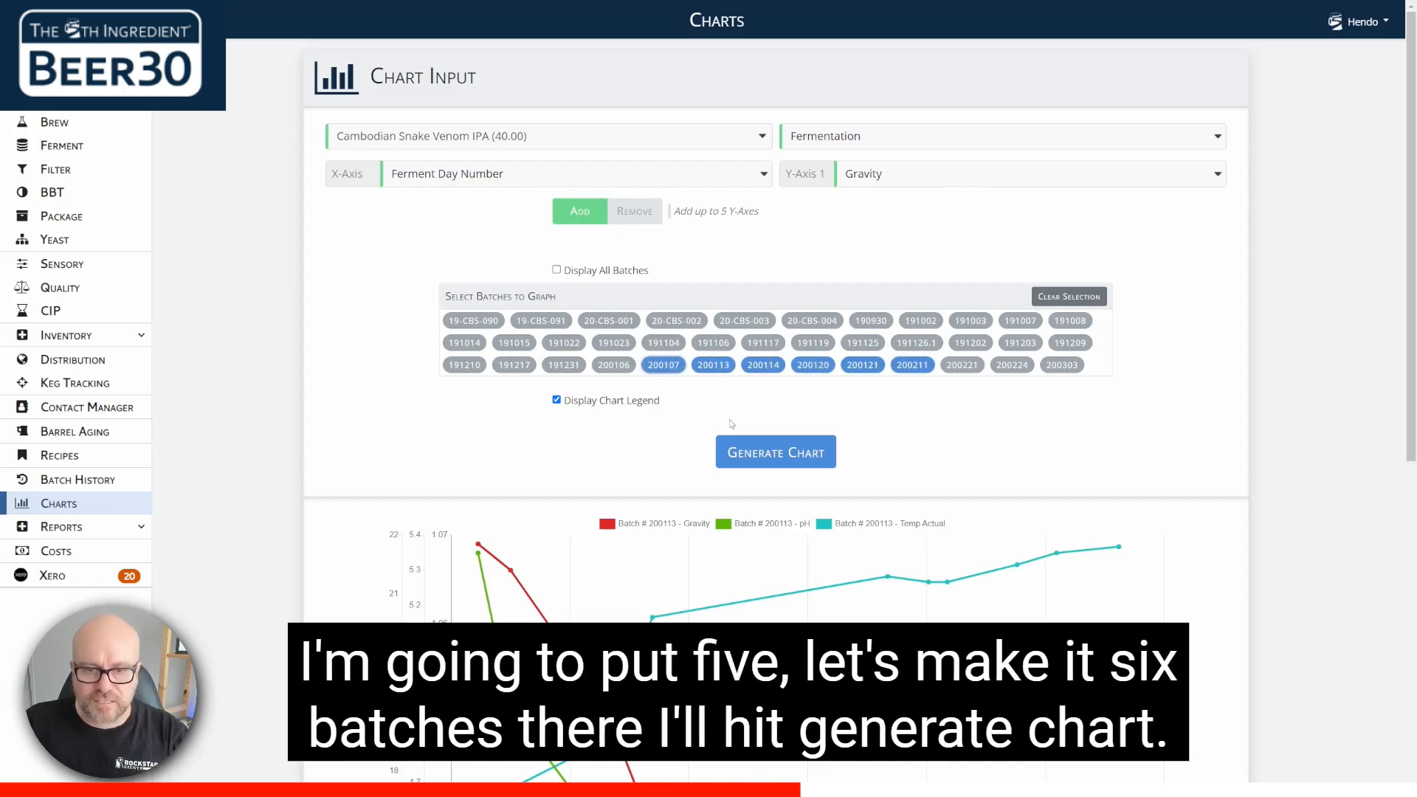
pyautogui.click(795, 456)
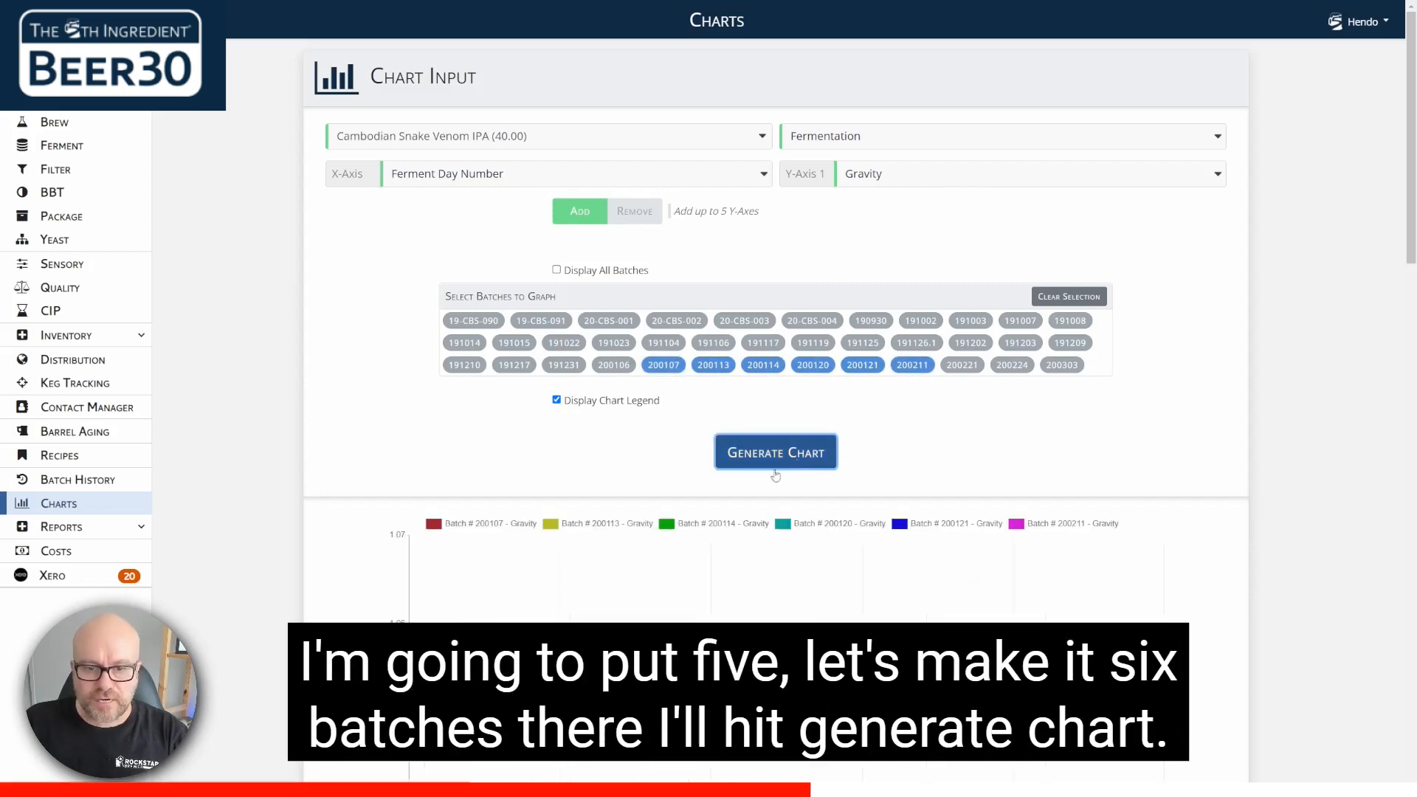
pyautogui.scroll(-3, 325, 431)
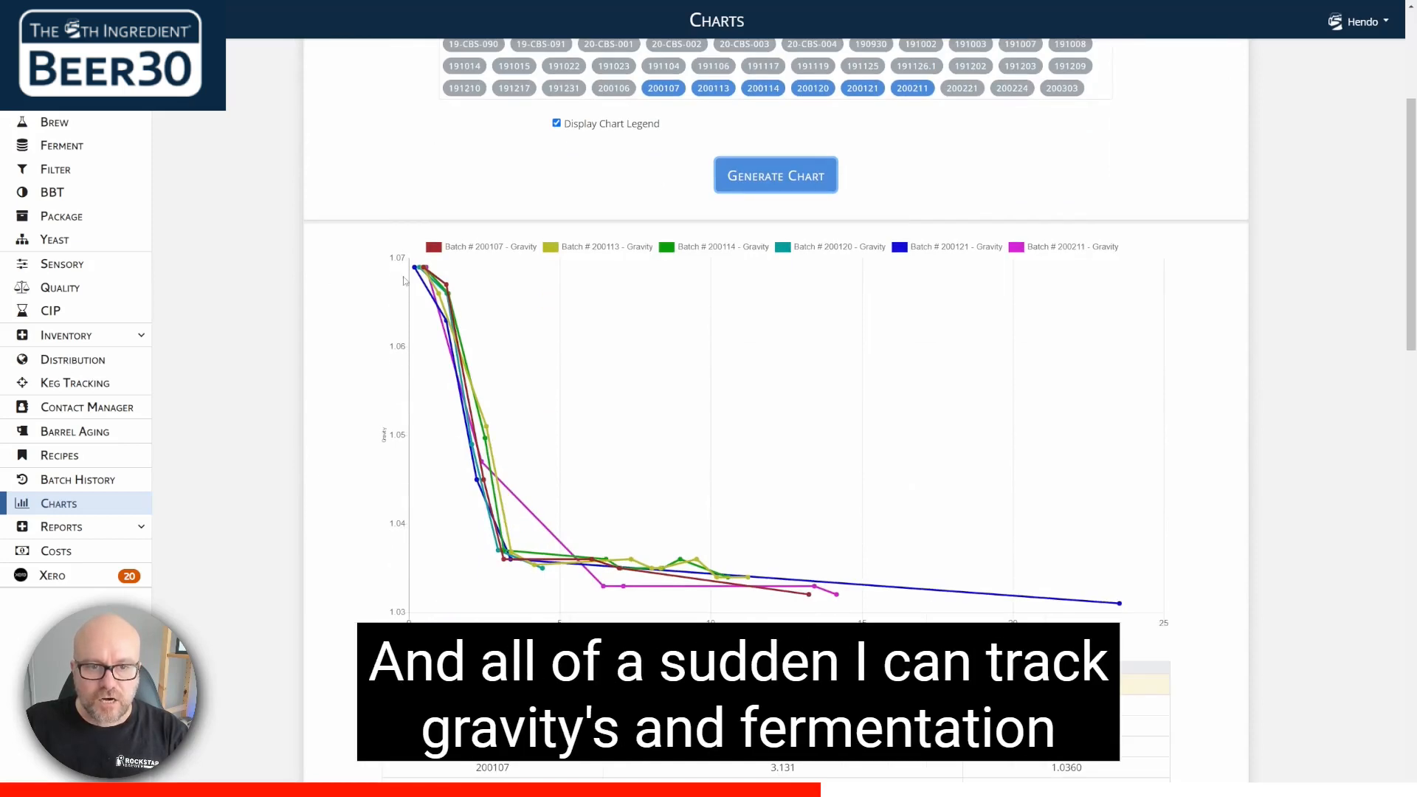
pyautogui.moveTo(426, 270)
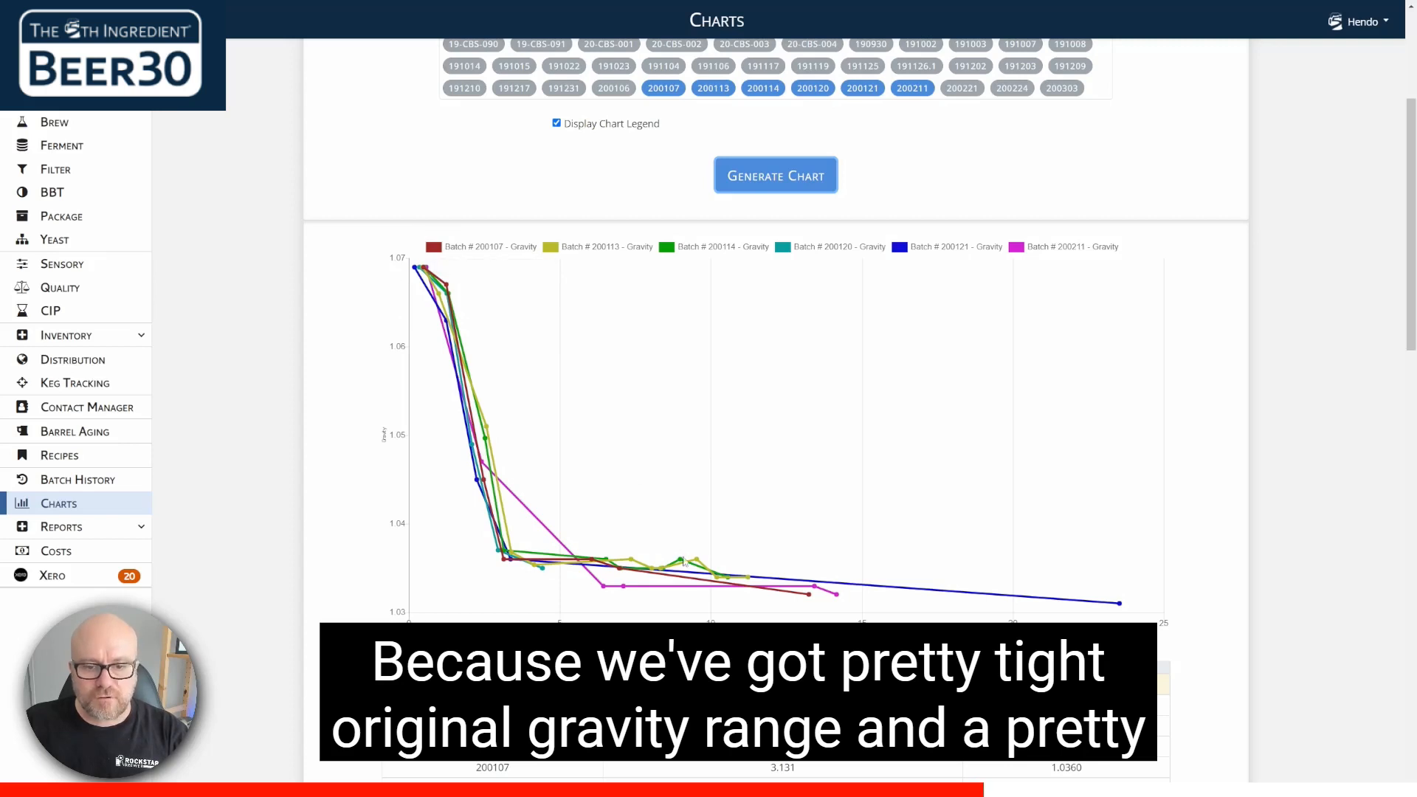
# Step: Change Y-Axis 1 to pH and regenerate the chart for the selected batches
pyautogui.scroll(4, 380, 511)
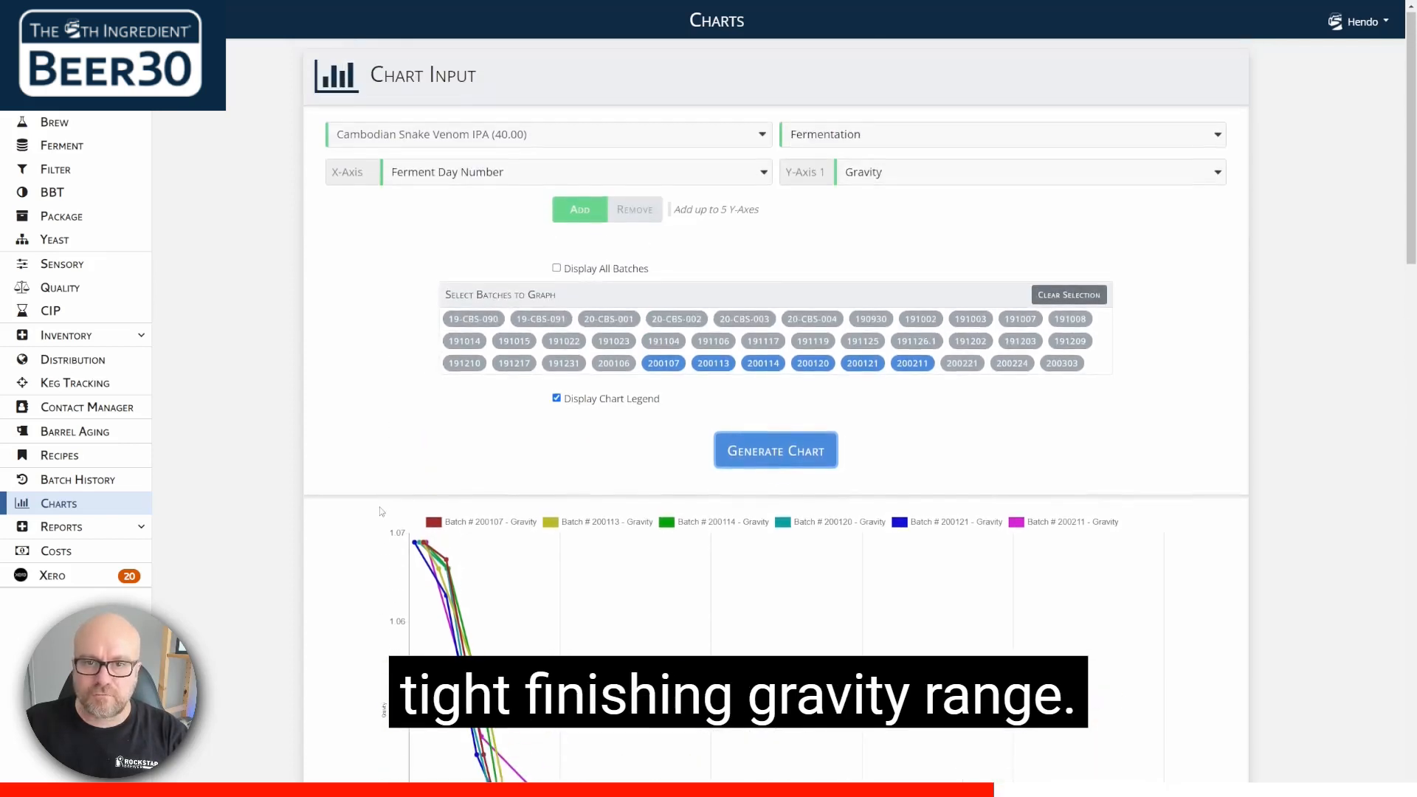
pyautogui.click(881, 178)
pyautogui.click(893, 321)
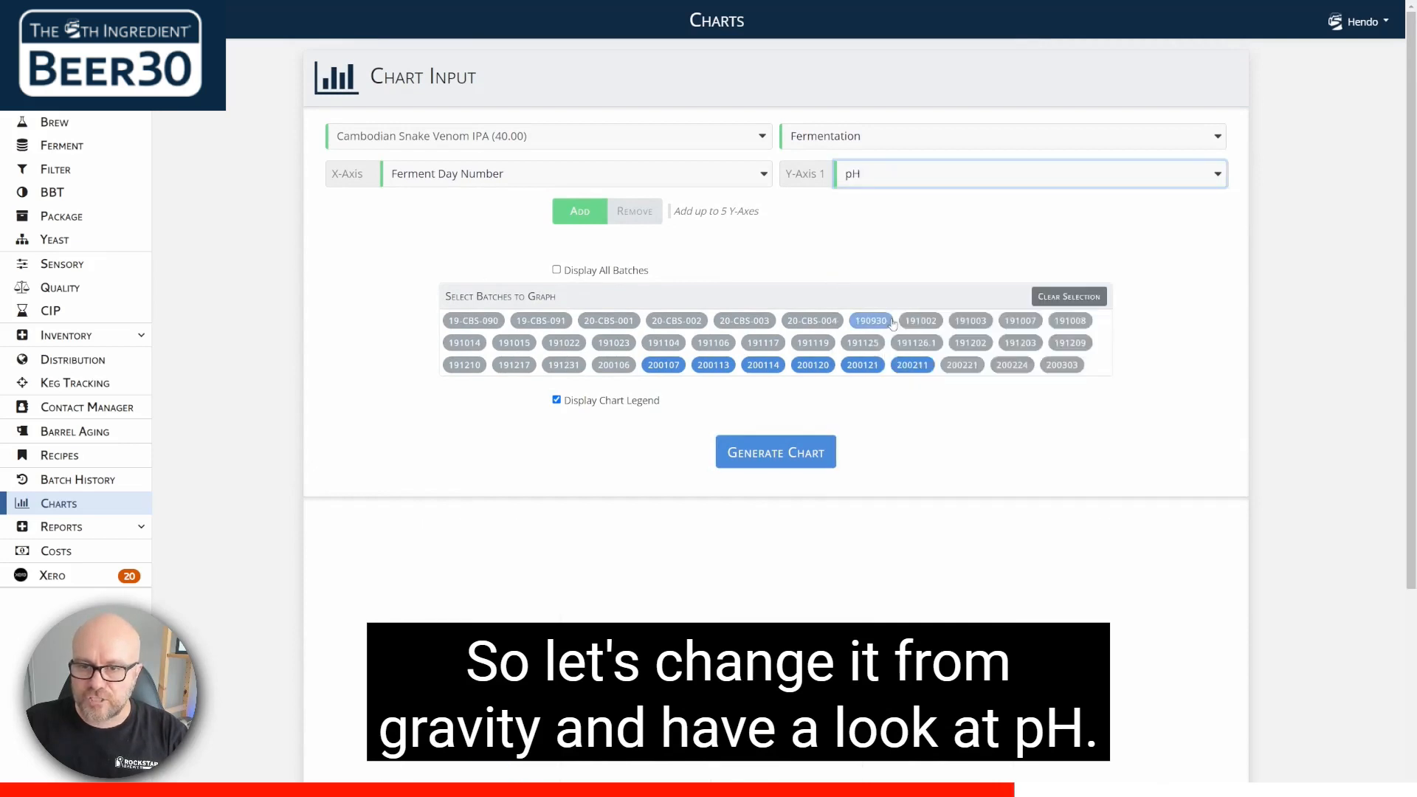
pyautogui.click(775, 451)
pyautogui.scroll(-1, 304, 361)
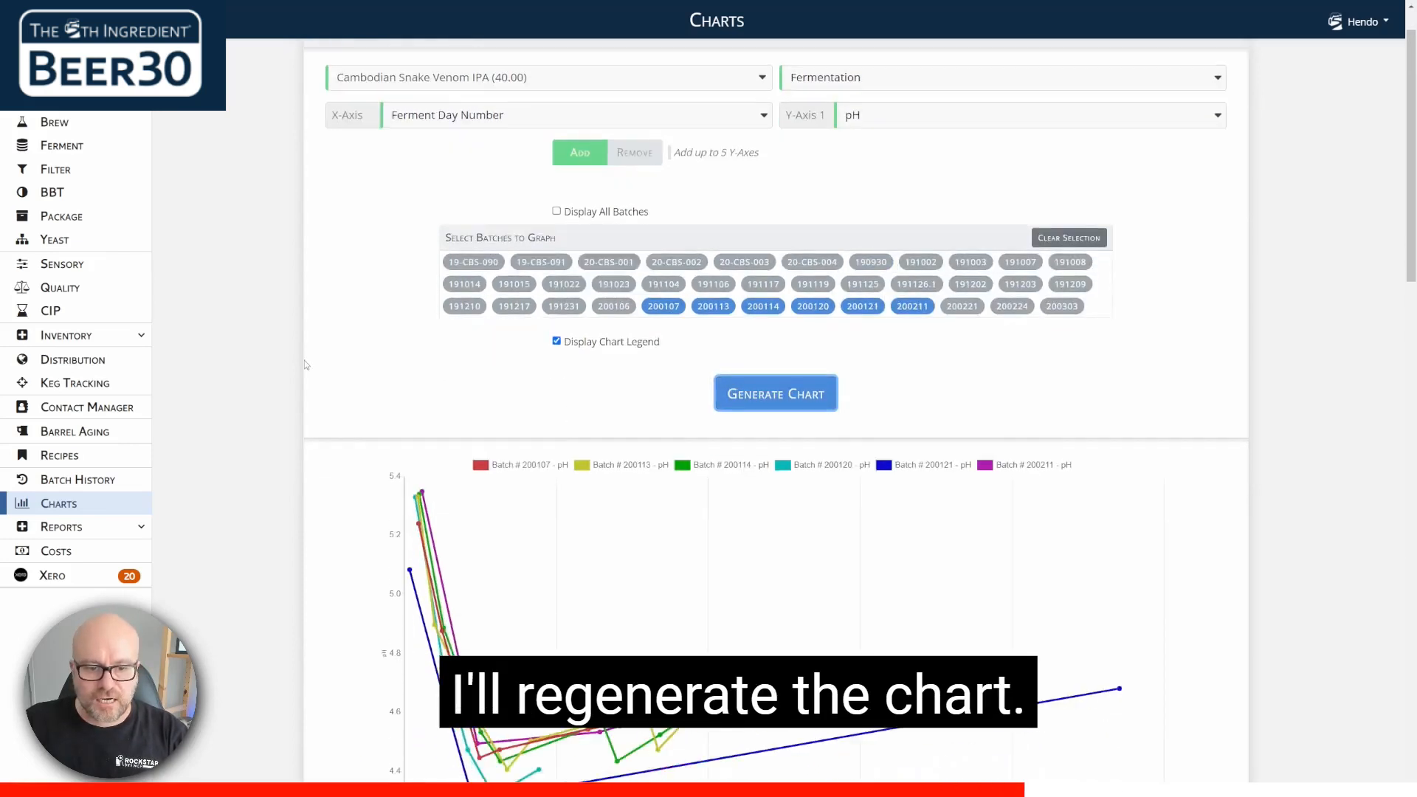
pyautogui.scroll(-3, 305, 364)
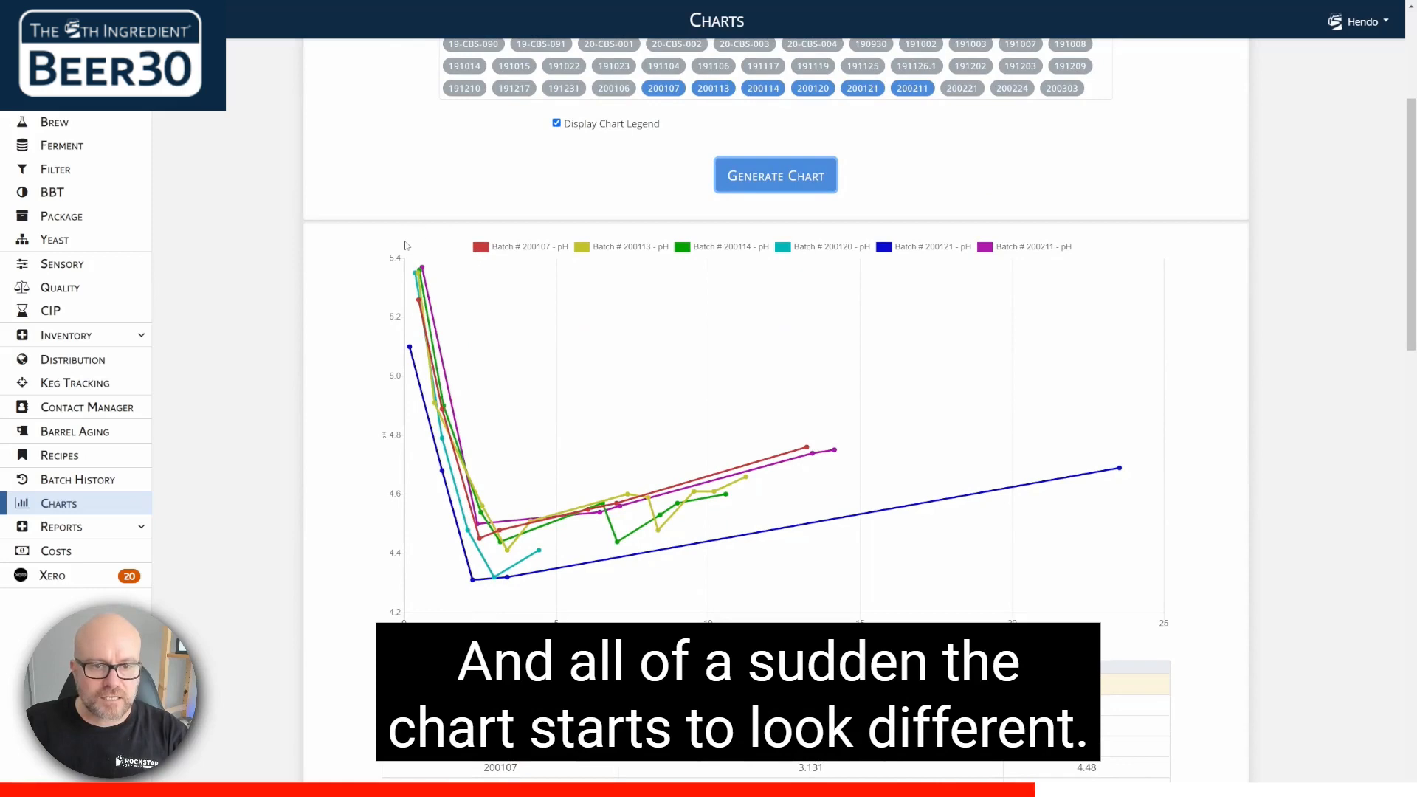